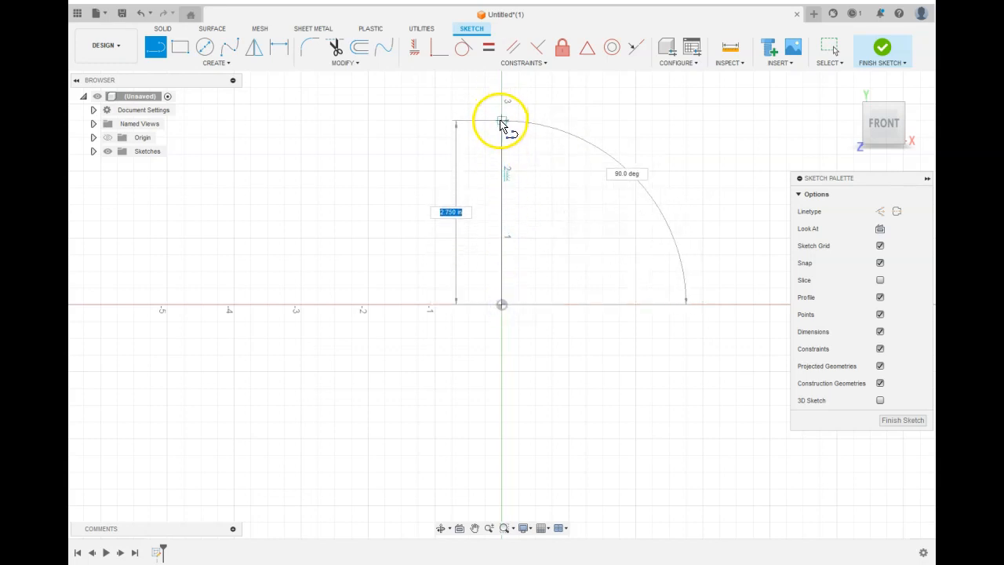
Sketch a closed stepped profile with a 2.75 in vertical edge from the origin, flat top, sloped side and notched base, and finish the sketch
{"action": "left_click", "coordinate": [502, 122]}
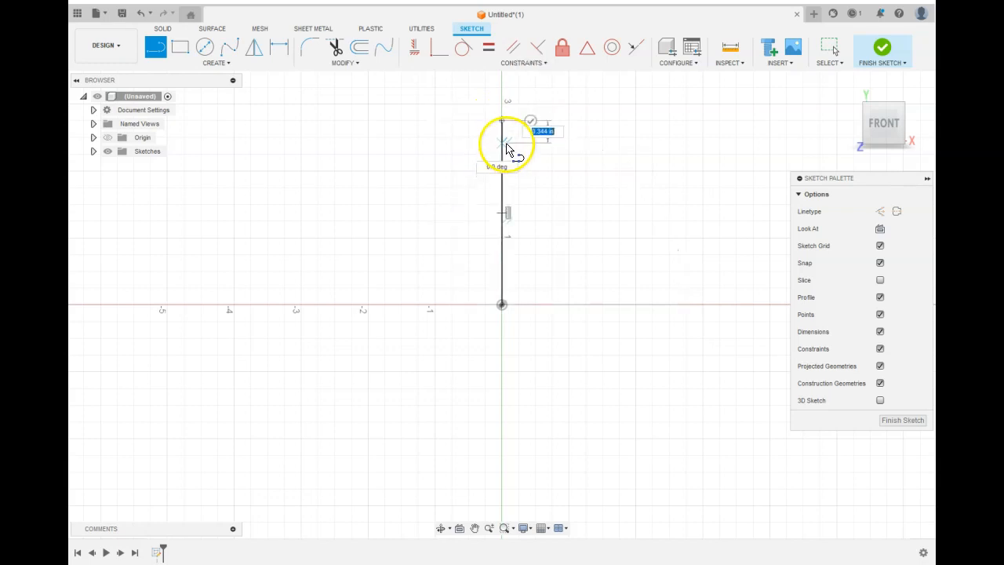
{"action": "left_click", "coordinate": [569, 121]}
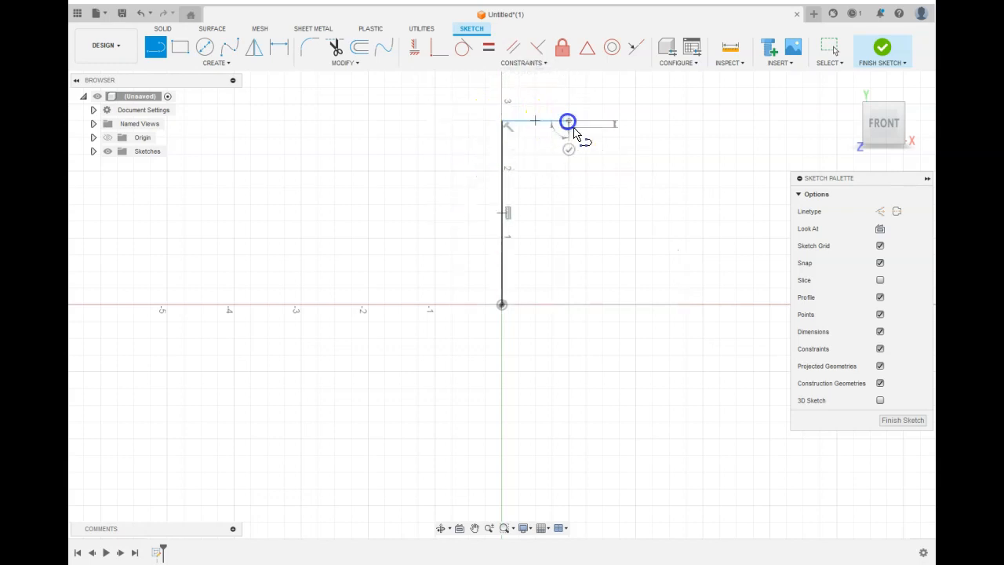
{"action": "left_click", "coordinate": [652, 237]}
{"action": "left_click", "coordinate": [652, 271]}
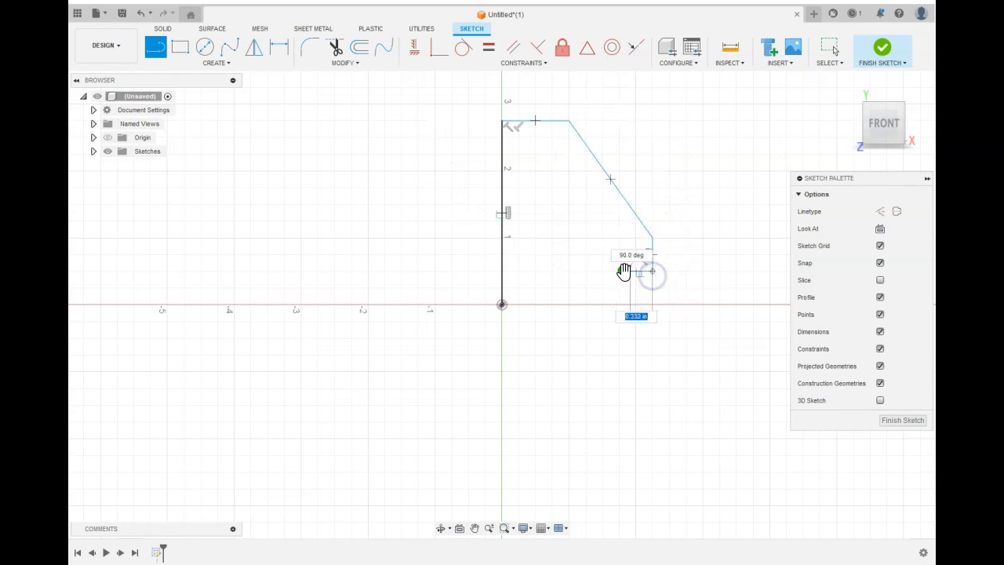
{"action": "left_click", "coordinate": [602, 270]}
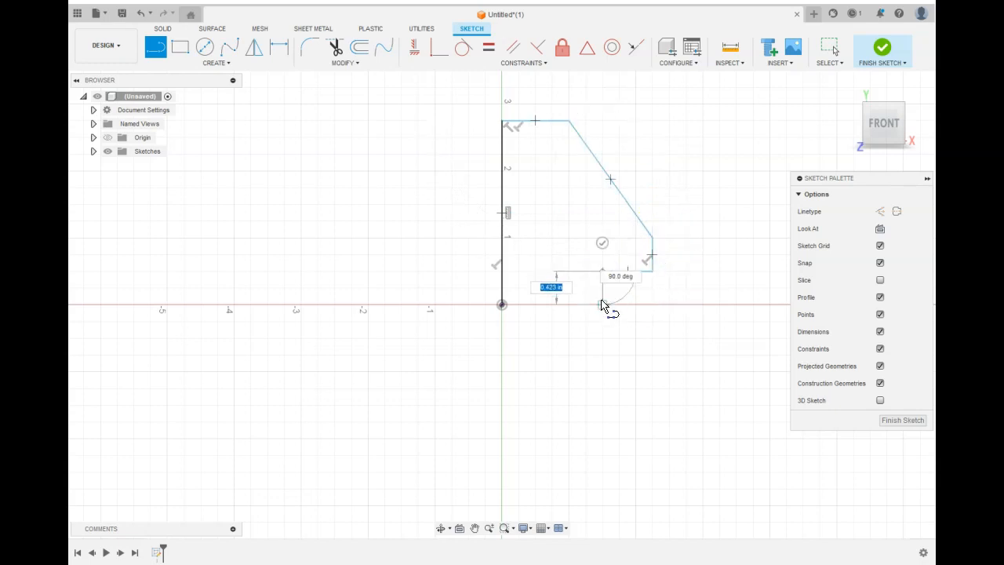
{"action": "left_click", "coordinate": [602, 306]}
{"action": "left_click", "coordinate": [503, 306]}
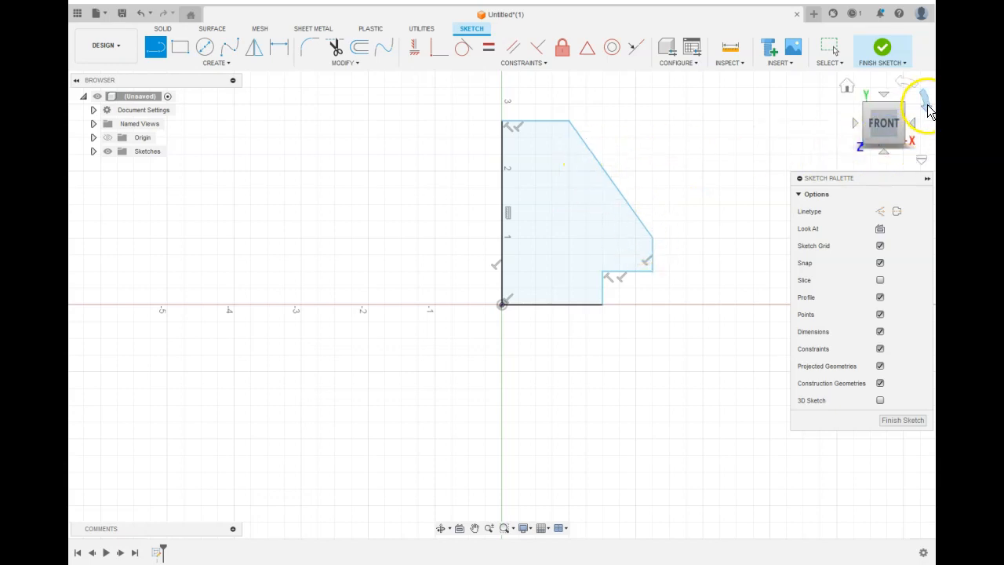
{"action": "left_click", "coordinate": [883, 57]}
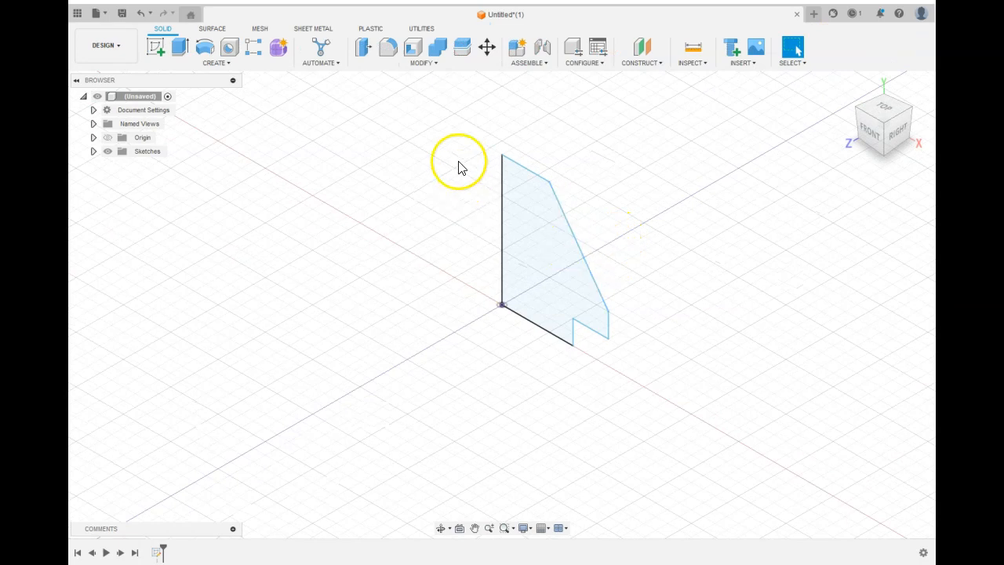
Start revolving the profile 360 degrees about its vertical edge with the Partial extent type
{"action": "left_click", "coordinate": [205, 48]}
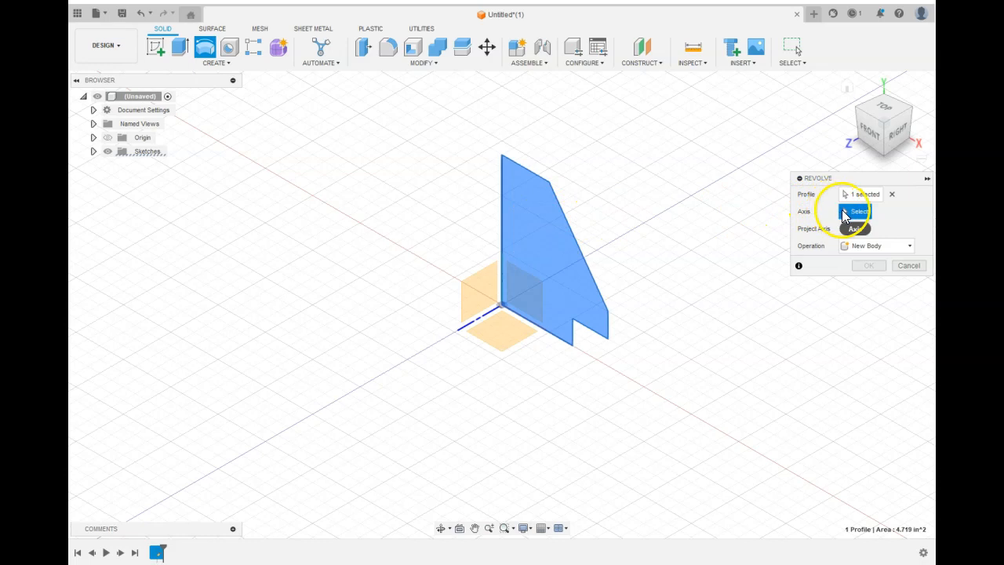
{"action": "left_click", "coordinate": [500, 219]}
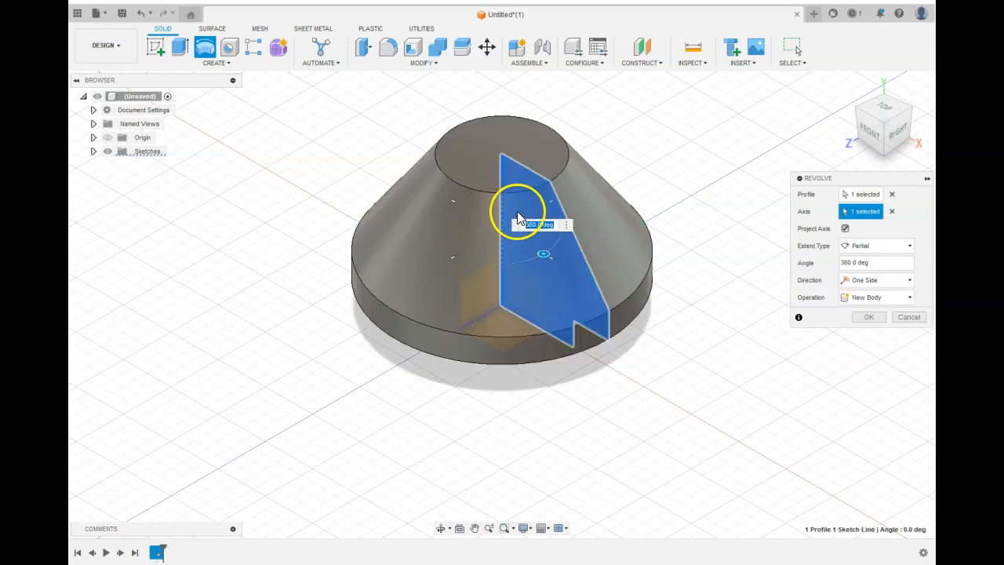
{"action": "left_click", "coordinate": [508, 188]}
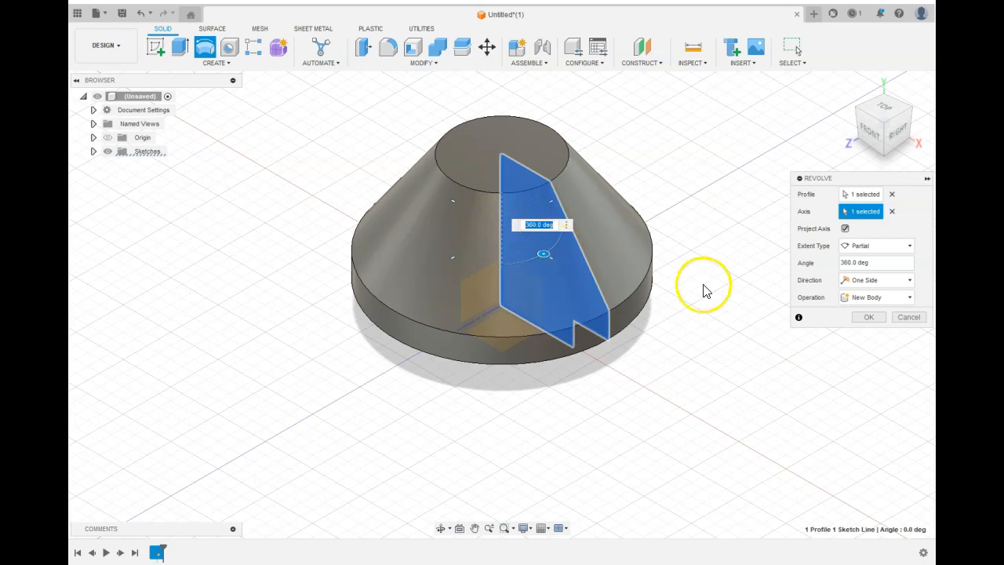
{"action": "left_click", "coordinate": [911, 246]}
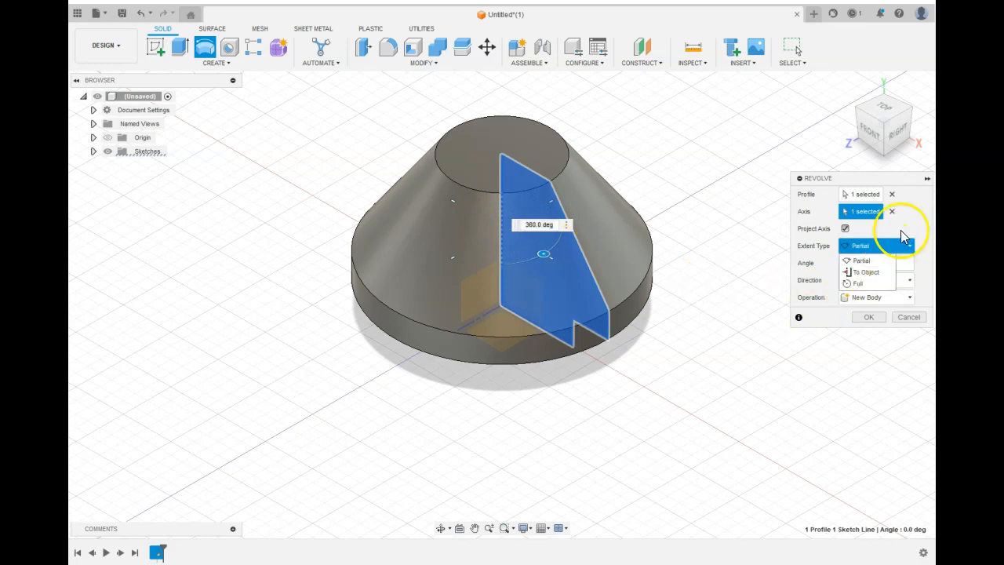
{"action": "left_click", "coordinate": [901, 226]}
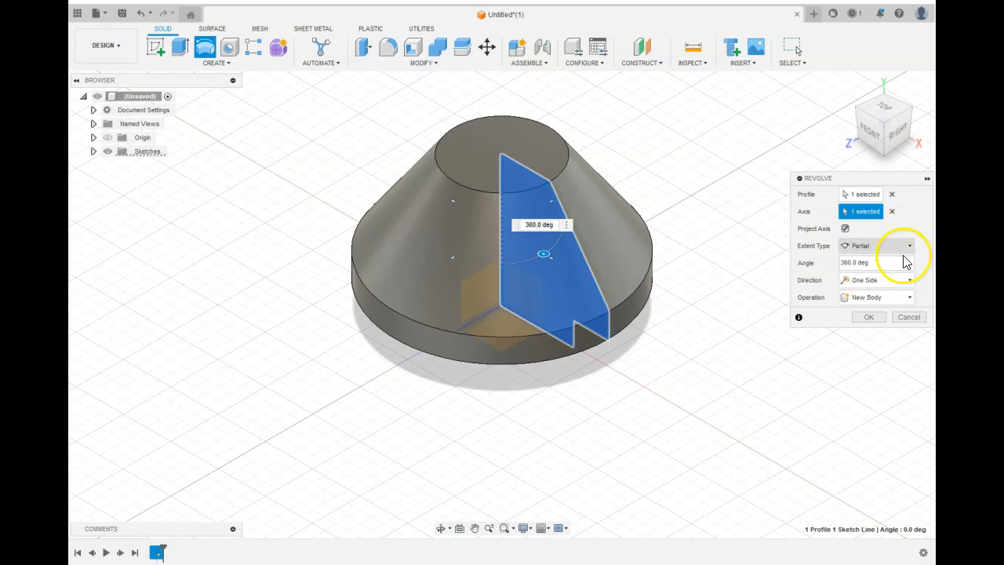
{"action": "left_click", "coordinate": [890, 259]}
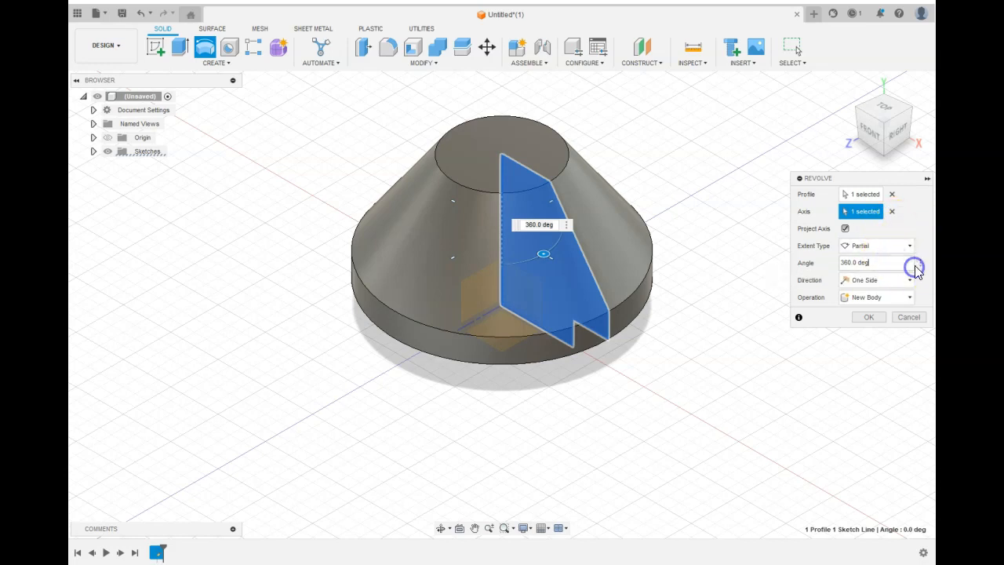
{"action": "left_click", "coordinate": [906, 248]}
{"action": "left_click", "coordinate": [887, 260]}
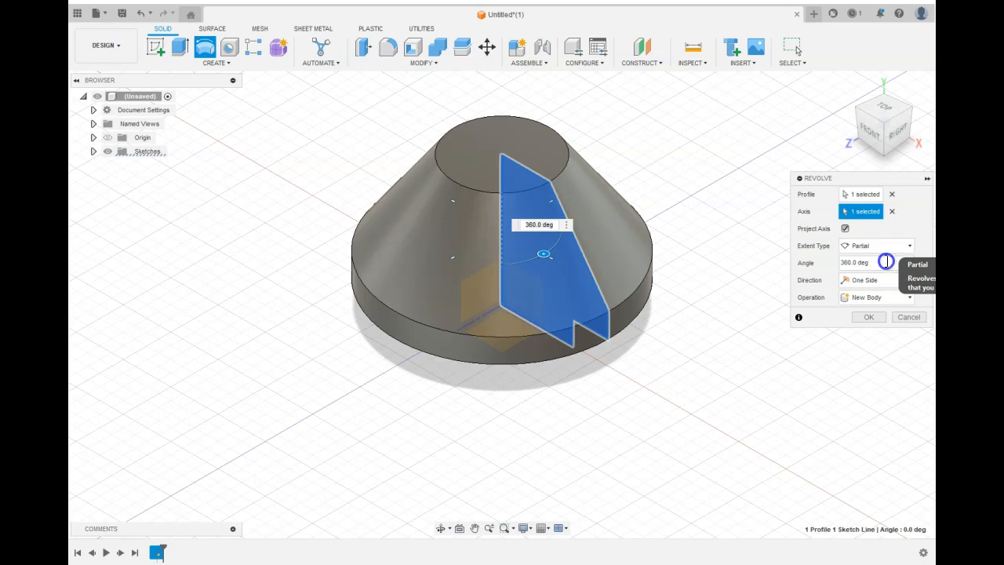
Reduce the revolve angle to 45 degrees, and change it to Two Sides with angles of 70 and 35 degrees
{"action": "left_click_drag", "start_coordinate": [542, 254], "coordinate": [496, 280]}
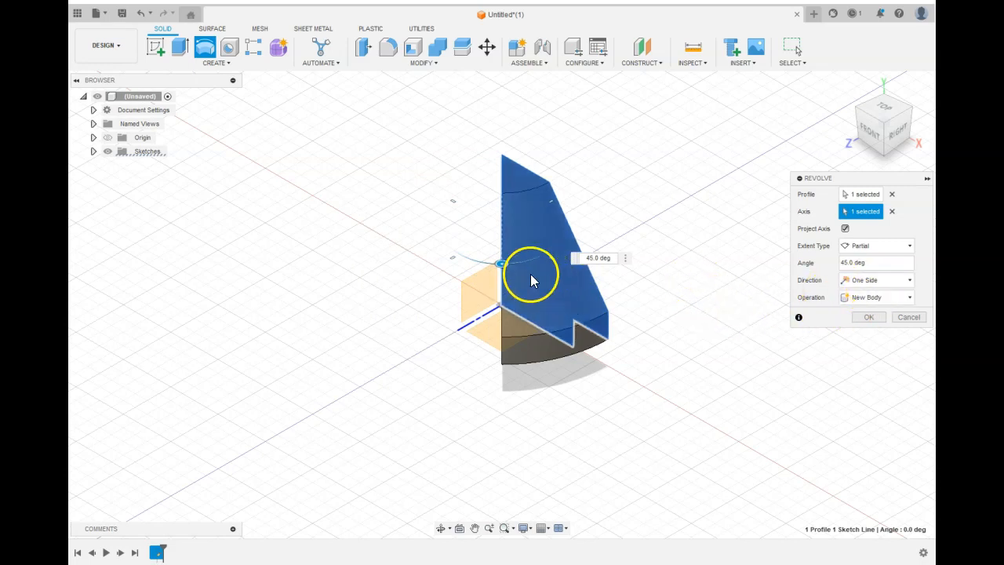
{"action": "mouse_move", "coordinate": [503, 263]}
{"action": "left_mouse_down"}
{"action": "mouse_move", "coordinate": [534, 269]}
{"action": "mouse_move", "coordinate": [475, 258]}
{"action": "mouse_move", "coordinate": [436, 211]}
{"action": "mouse_move", "coordinate": [473, 271]}
{"action": "mouse_move", "coordinate": [503, 267]}
{"action": "left_mouse_up"}
{"action": "left_click", "coordinate": [888, 286]}
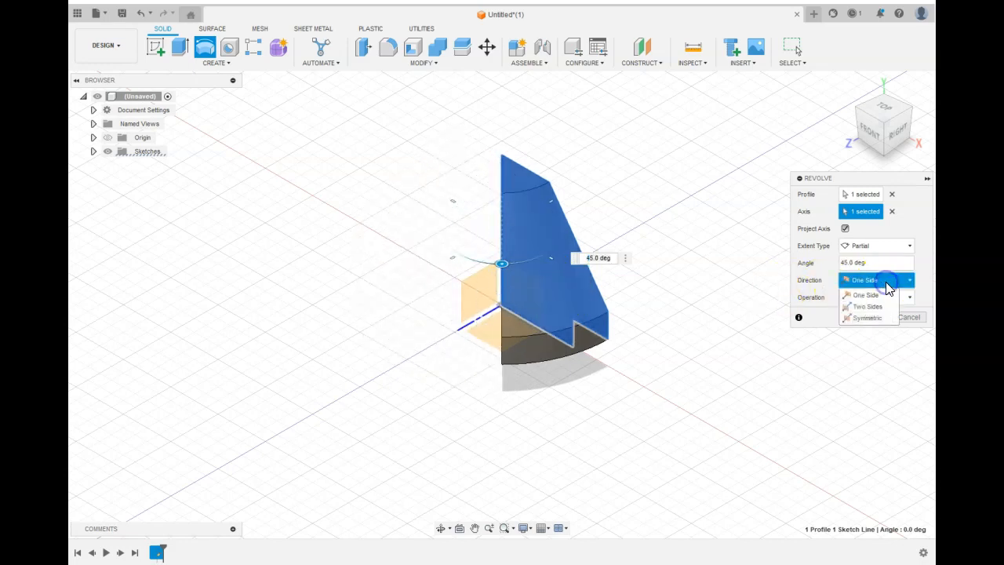
{"action": "left_click", "coordinate": [879, 307]}
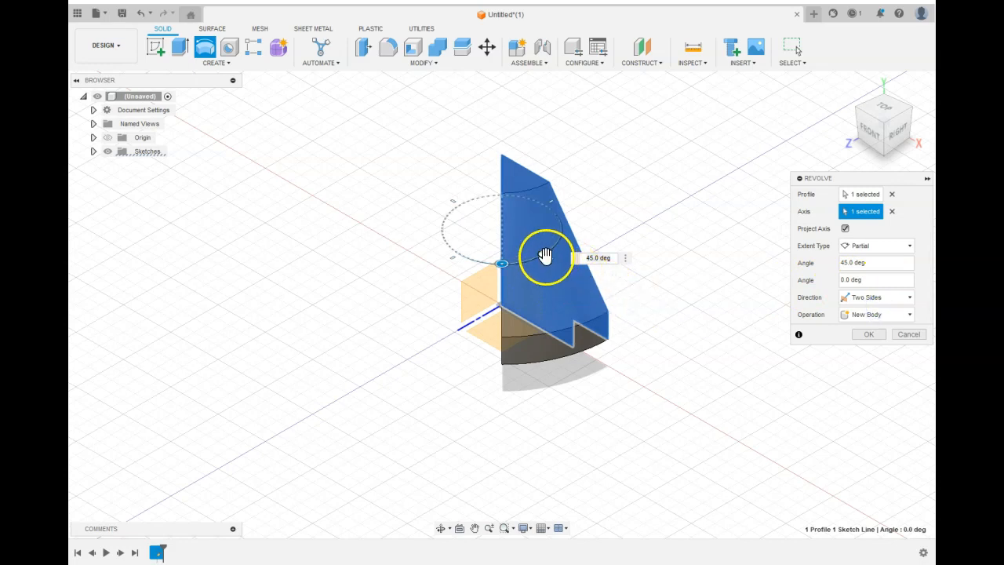
{"action": "mouse_move", "coordinate": [544, 256]}
{"action": "left_mouse_down"}
{"action": "mouse_move", "coordinate": [565, 253]}
{"action": "mouse_move", "coordinate": [493, 262]}
{"action": "mouse_move", "coordinate": [526, 273]}
{"action": "mouse_move", "coordinate": [567, 232]}
{"action": "mouse_move", "coordinate": [567, 193]}
{"action": "mouse_move", "coordinate": [538, 162]}
{"action": "mouse_move", "coordinate": [575, 222]}
{"action": "mouse_move", "coordinate": [538, 268]}
{"action": "left_mouse_up"}
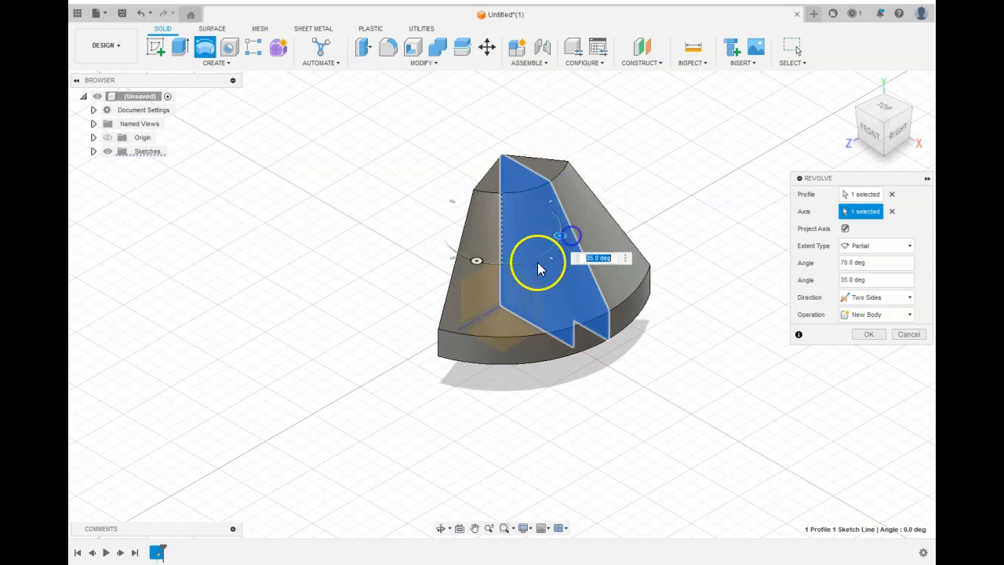
Switch the revolve direction to Symmetric and set the angle to 65 degrees
{"action": "left_click", "coordinate": [912, 305]}
{"action": "left_click", "coordinate": [887, 334]}
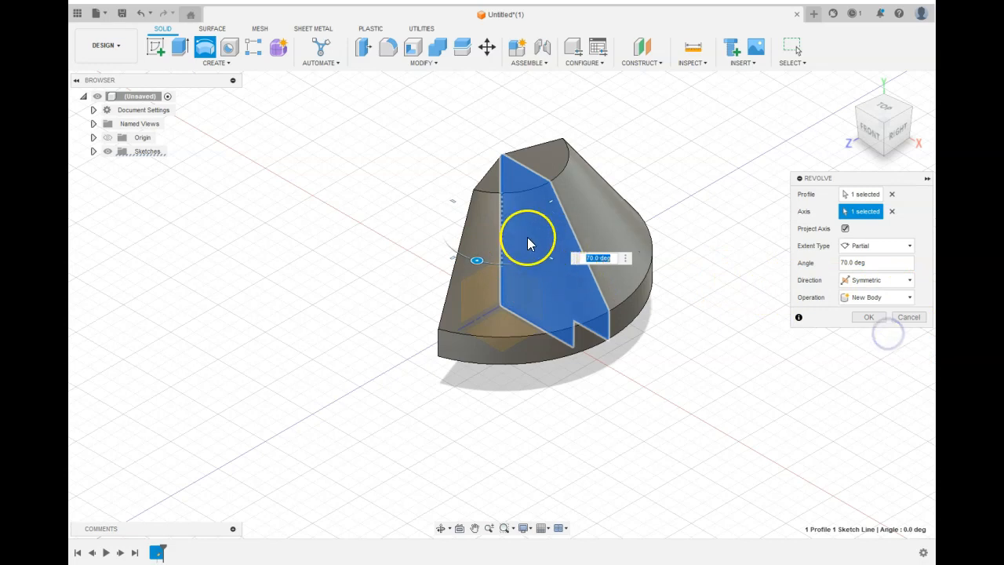
{"action": "mouse_move", "coordinate": [478, 258]}
{"action": "left_mouse_down"}
{"action": "mouse_move", "coordinate": [546, 260]}
{"action": "mouse_move", "coordinate": [483, 260]}
{"action": "left_mouse_up"}
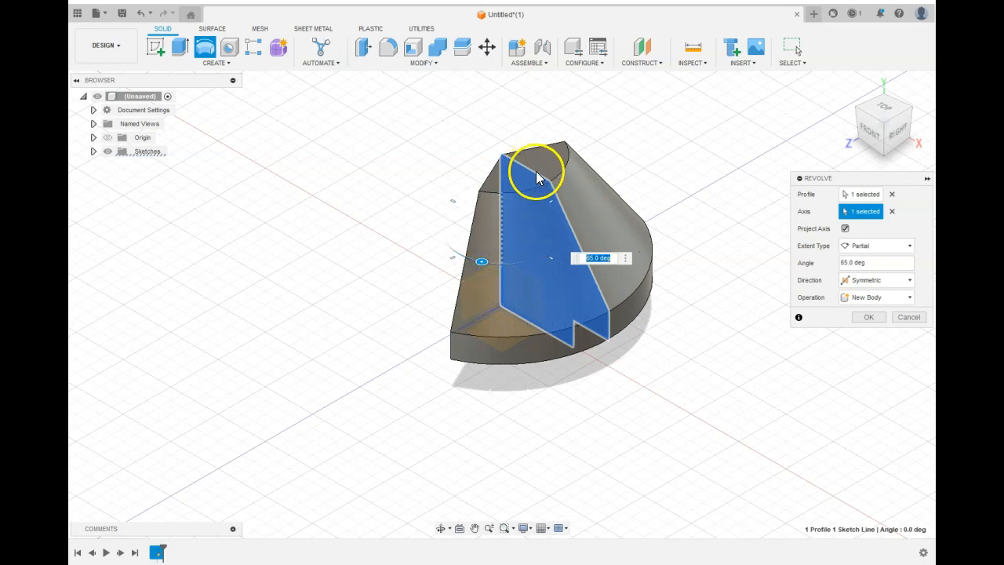
Create the revolve about the vertical edge with Full extent as a new body, and undo that revolve
{"action": "left_click", "coordinate": [899, 249]}
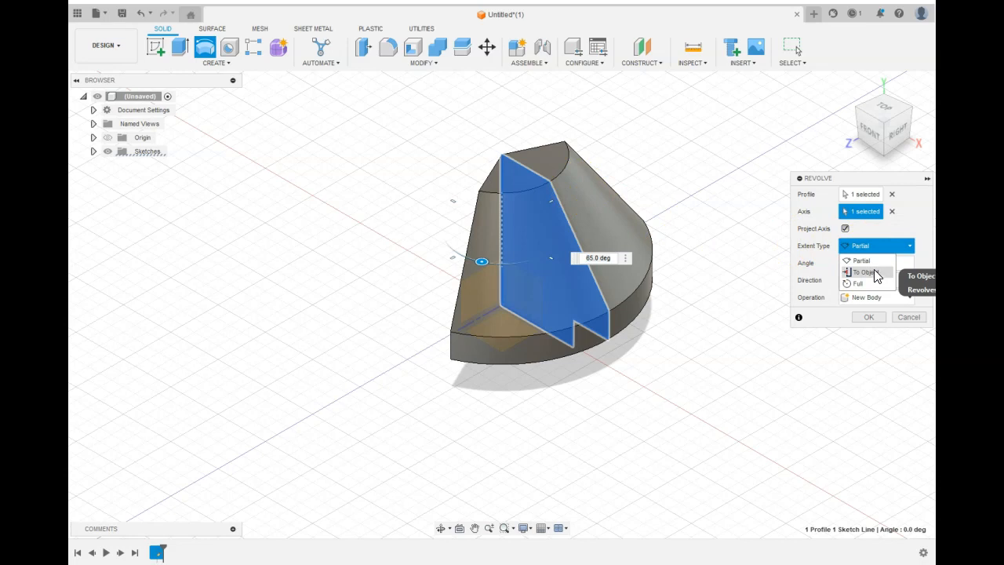
{"action": "left_click", "coordinate": [896, 231]}
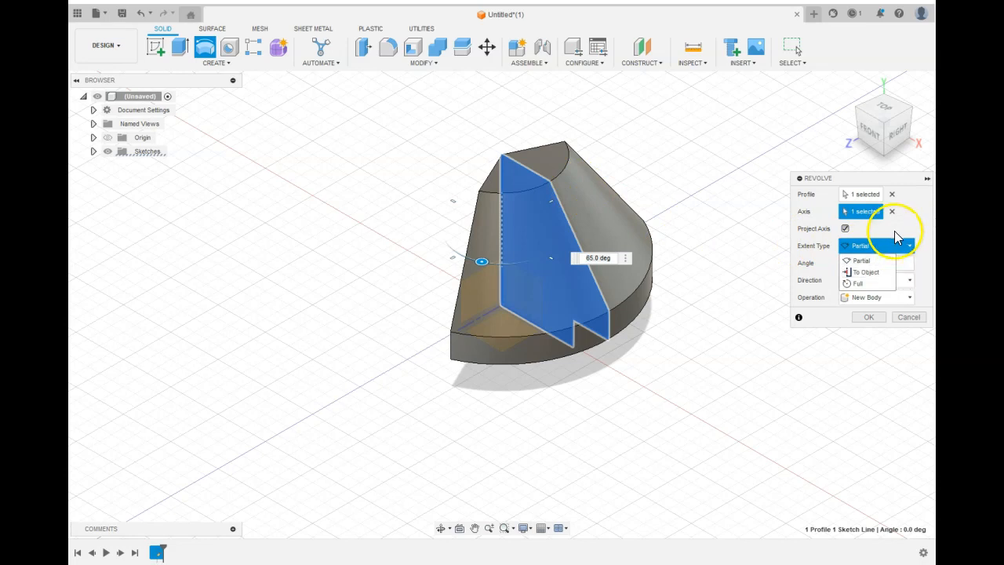
{"action": "left_click", "coordinate": [858, 283]}
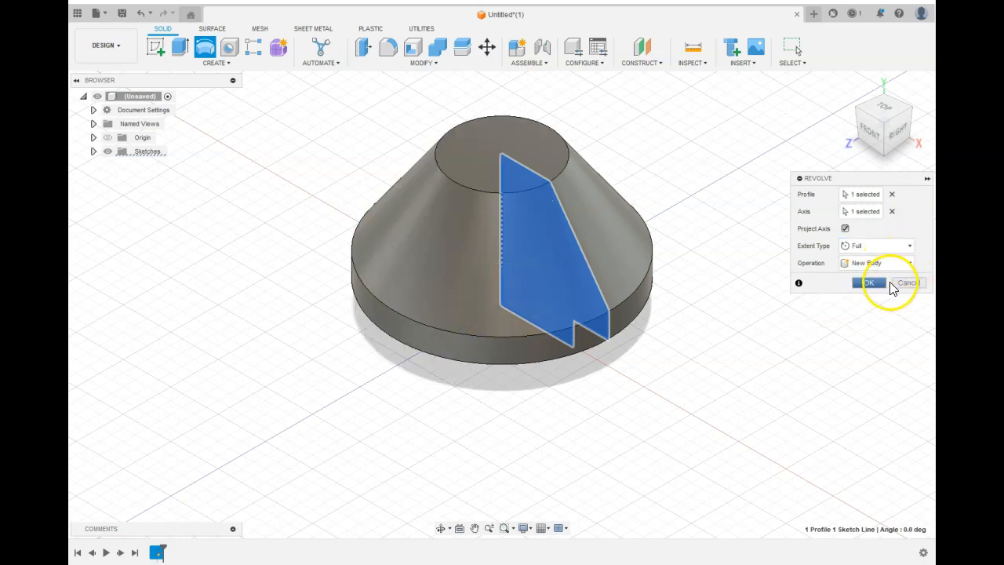
{"action": "left_click", "coordinate": [880, 284]}
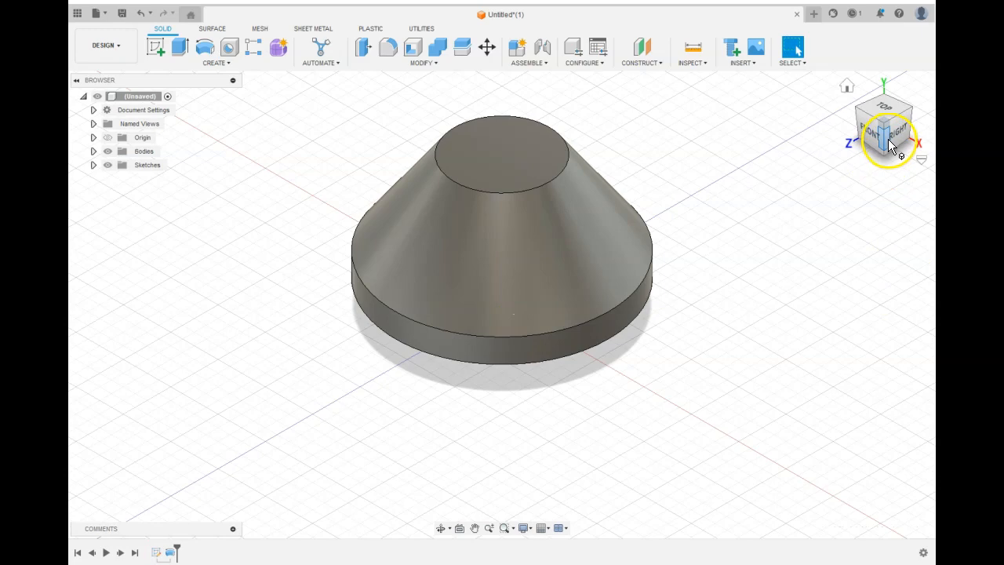
{"action": "mouse_move", "coordinate": [894, 141]}
{"action": "left_mouse_down"}
{"action": "mouse_move", "coordinate": [894, 164]}
{"action": "mouse_move", "coordinate": [910, 173]}
{"action": "mouse_move", "coordinate": [830, 130]}
{"action": "mouse_move", "coordinate": [866, 118]}
{"action": "mouse_move", "coordinate": [858, 102]}
{"action": "mouse_move", "coordinate": [858, 131]}
{"action": "mouse_move", "coordinate": [886, 137]}
{"action": "left_mouse_up"}
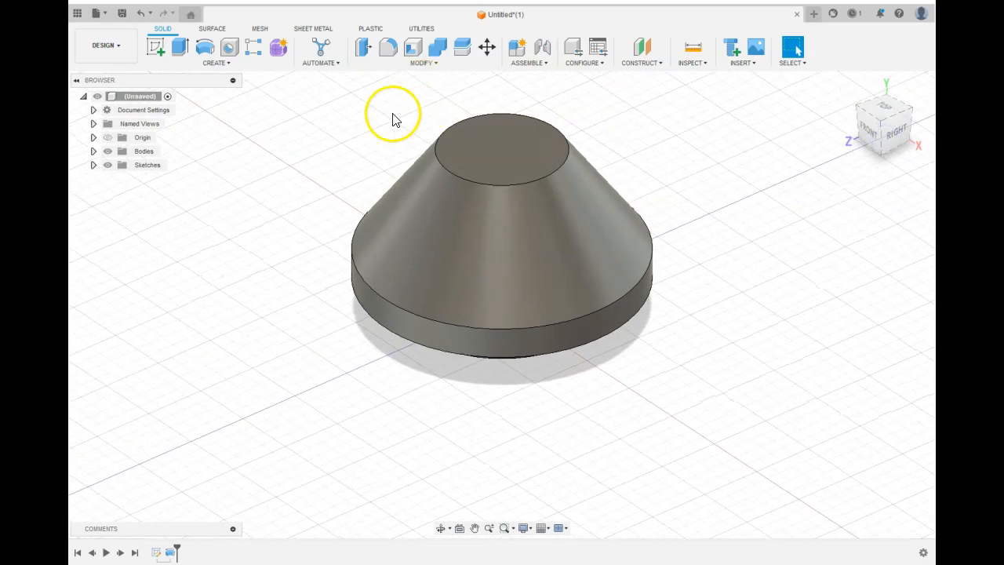
{"action": "left_click", "coordinate": [140, 13]}
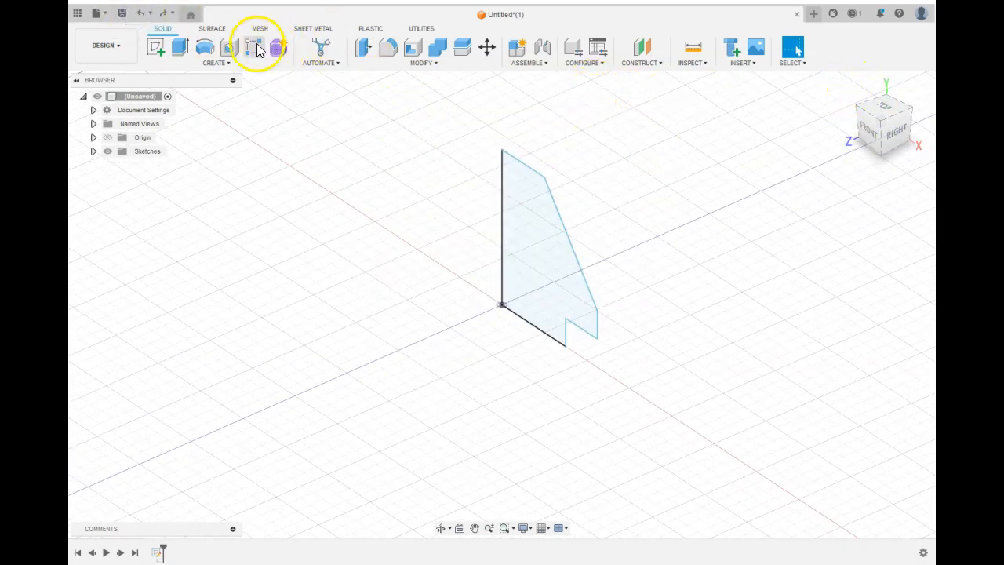
Revolve the profile about its bottom horizontal edge with Full extent as a new body
{"action": "left_click", "coordinate": [205, 49]}
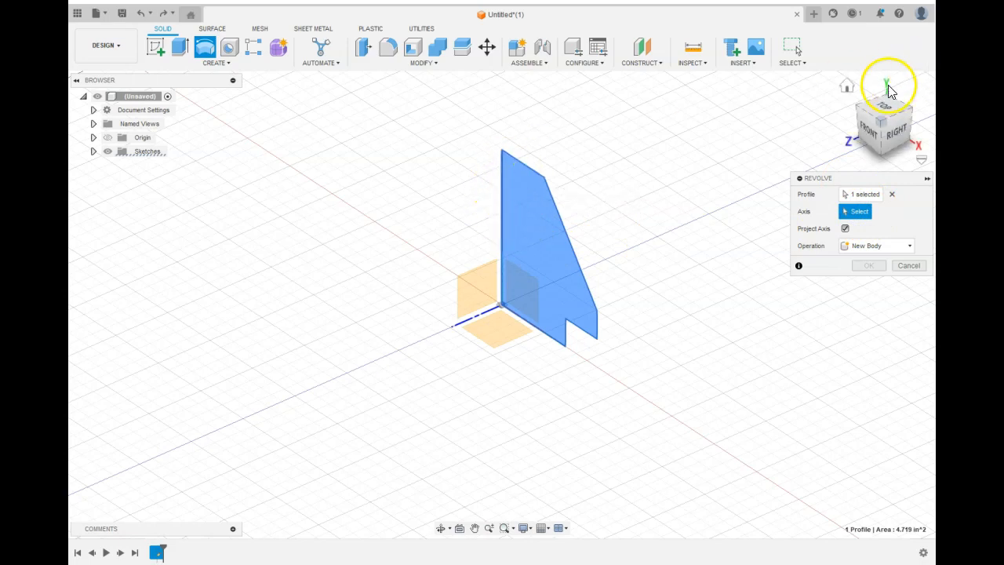
{"action": "left_click", "coordinate": [530, 324]}
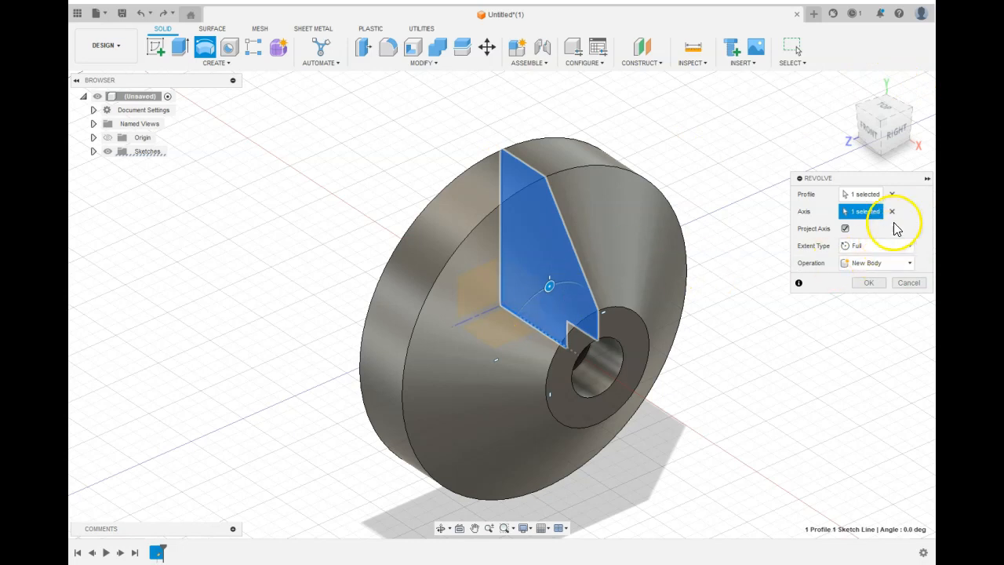
{"action": "left_click", "coordinate": [881, 283]}
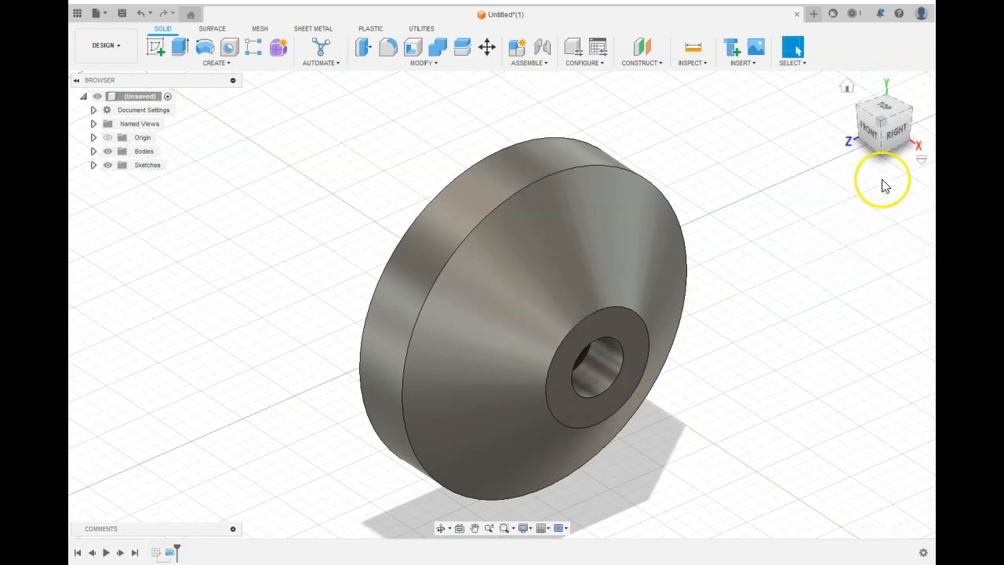
Start a new sketch on the front origin plane passing through the revolved body
{"action": "left_click", "coordinate": [893, 140]}
{"action": "middle_click_drag", "start_coordinate": [836, 108], "coordinate": [927, 139], "text": "shift"}
{"action": "left_click_drag", "start_coordinate": [929, 140], "coordinate": [899, 133]}
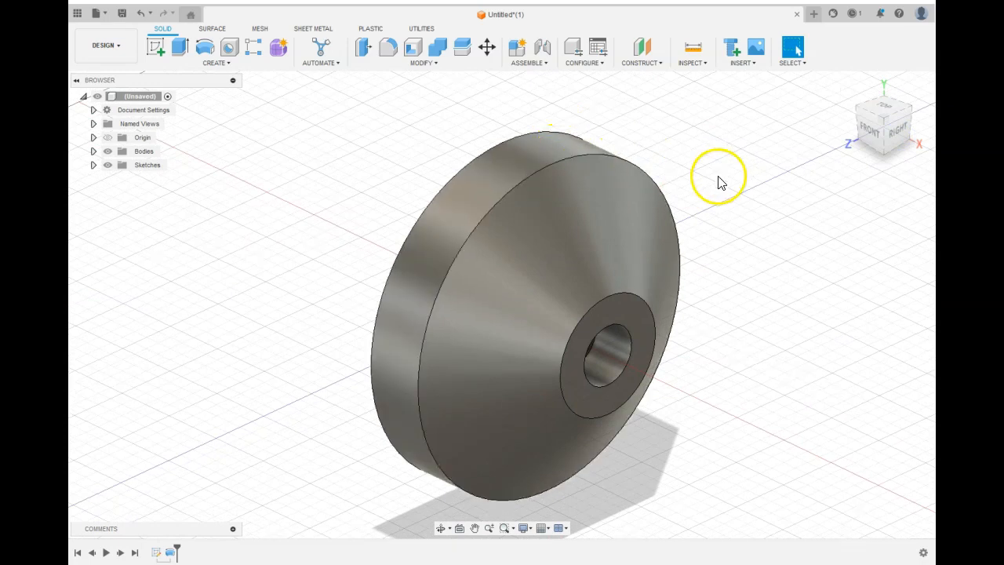
{"action": "left_click_drag", "start_coordinate": [901, 135], "coordinate": [946, 132]}
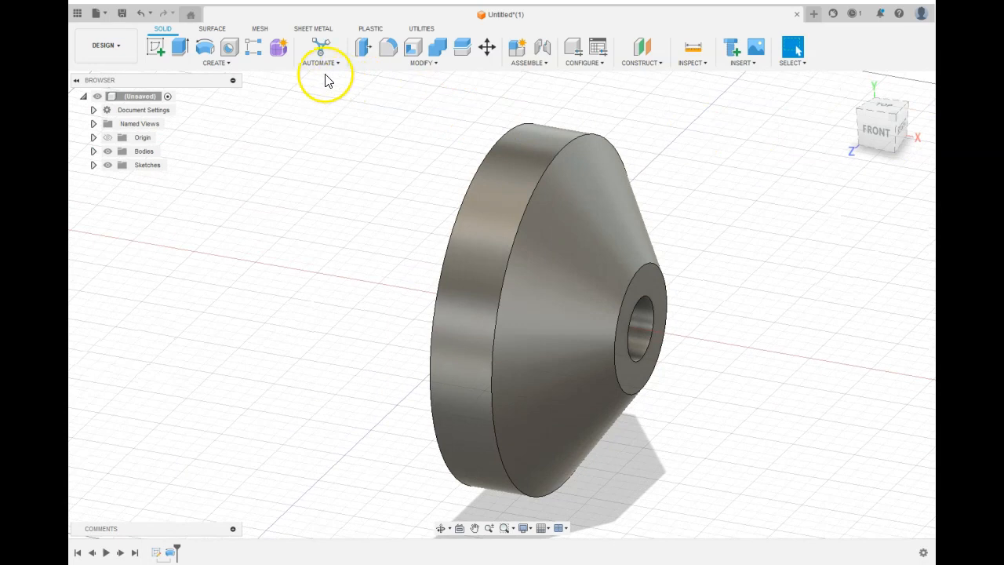
{"action": "left_click", "coordinate": [156, 47]}
{"action": "left_click", "coordinate": [524, 292]}
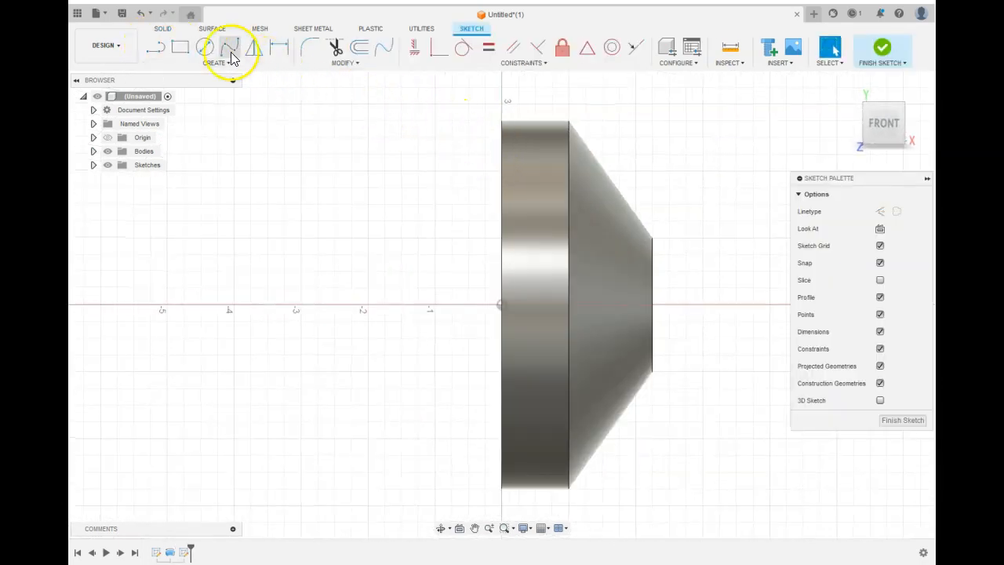
Draw a 0.25 in by 0.25 in rectangle extending inward from the upper rim of the revolved body, near its flat back side
{"action": "left_click", "coordinate": [206, 49]}
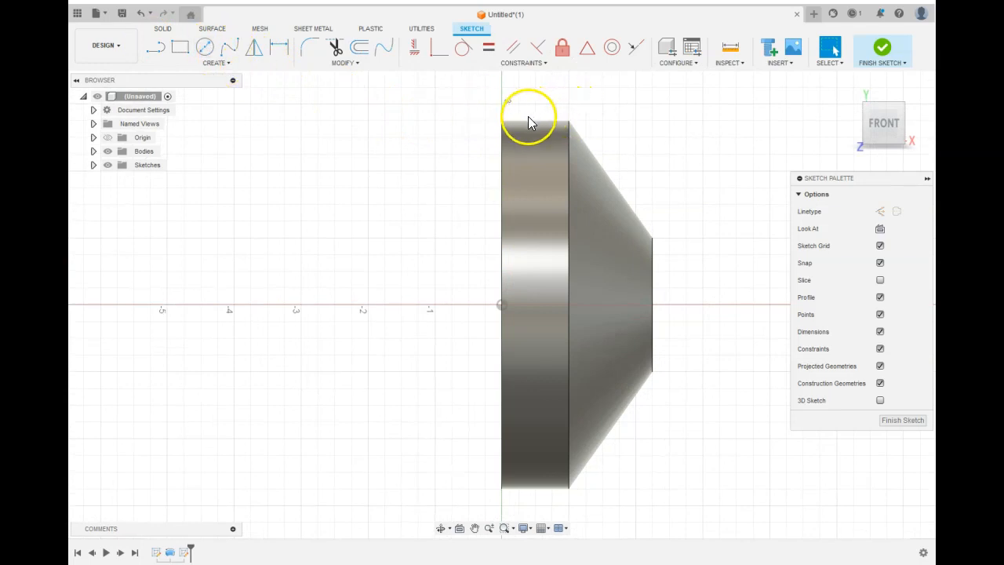
{"action": "left_click", "coordinate": [186, 52]}
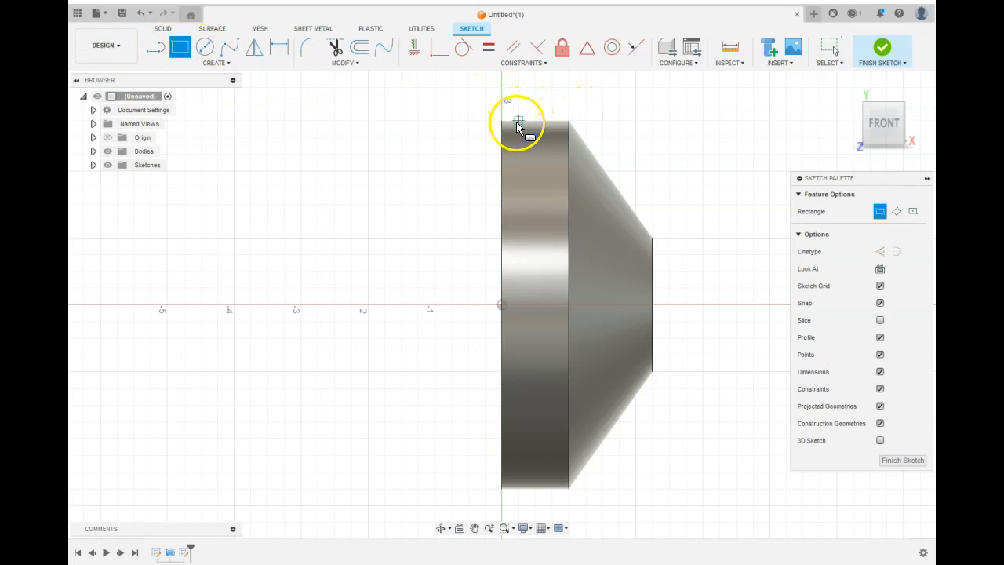
{"action": "left_click", "coordinate": [518, 124]}
{"action": "left_click", "coordinate": [531, 123]}
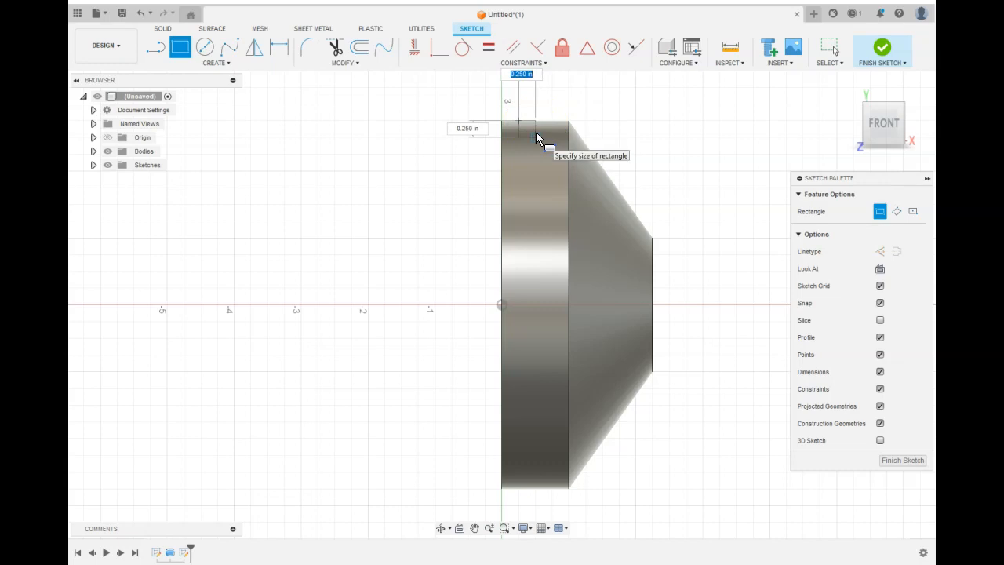
{"action": "left_click", "coordinate": [537, 135]}
{"action": "left_click", "coordinate": [686, 139]}
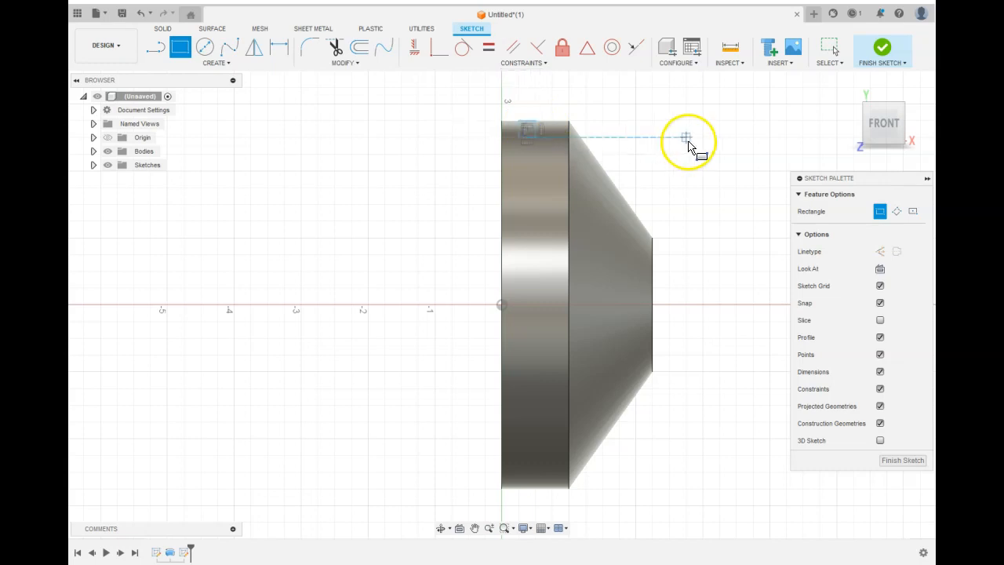
Revolve the small rim rectangle about the X axis with Full extent as a cut into Body1, and undo that revolve
{"action": "left_click", "coordinate": [891, 59]}
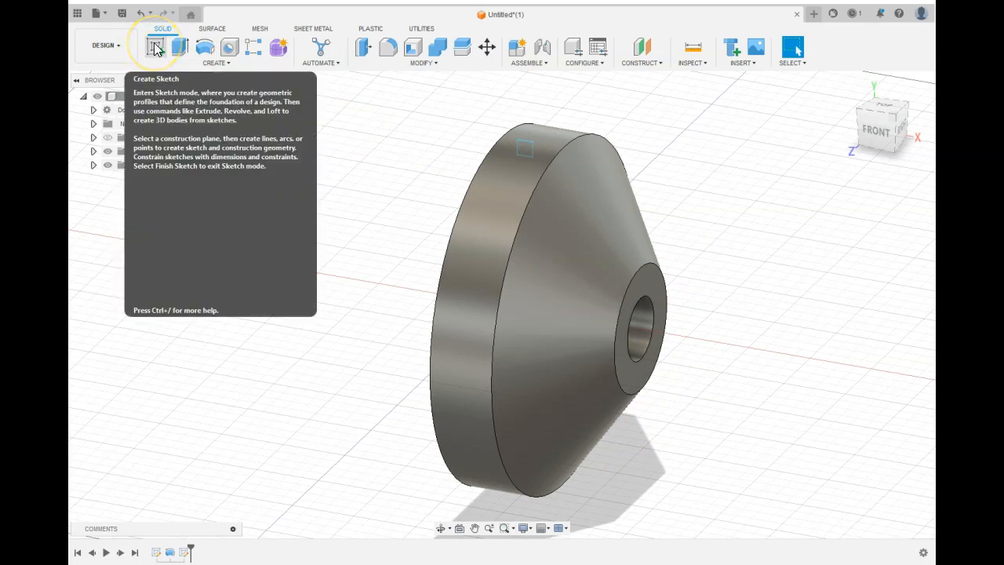
{"action": "left_click", "coordinate": [204, 47]}
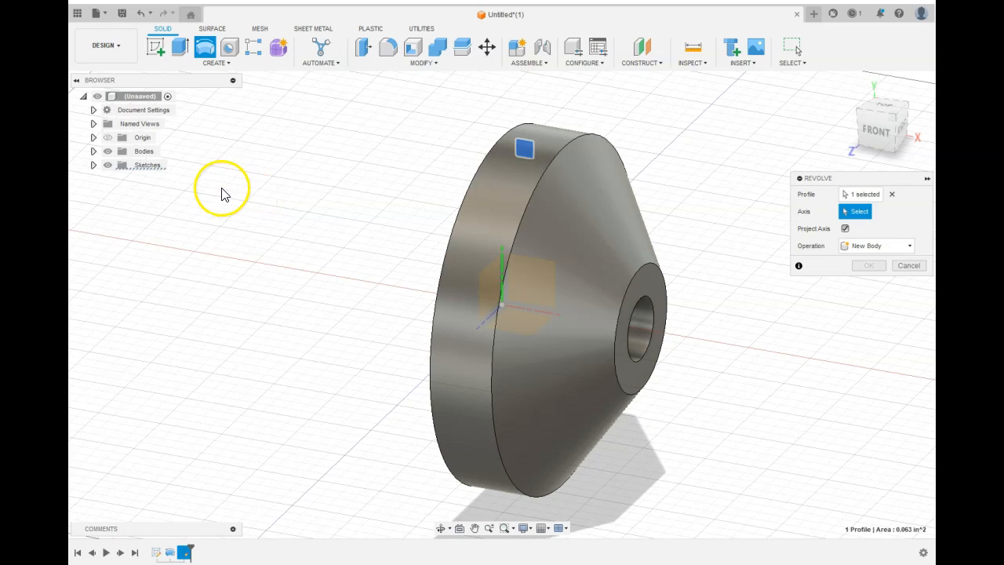
{"action": "left_click", "coordinate": [94, 151]}
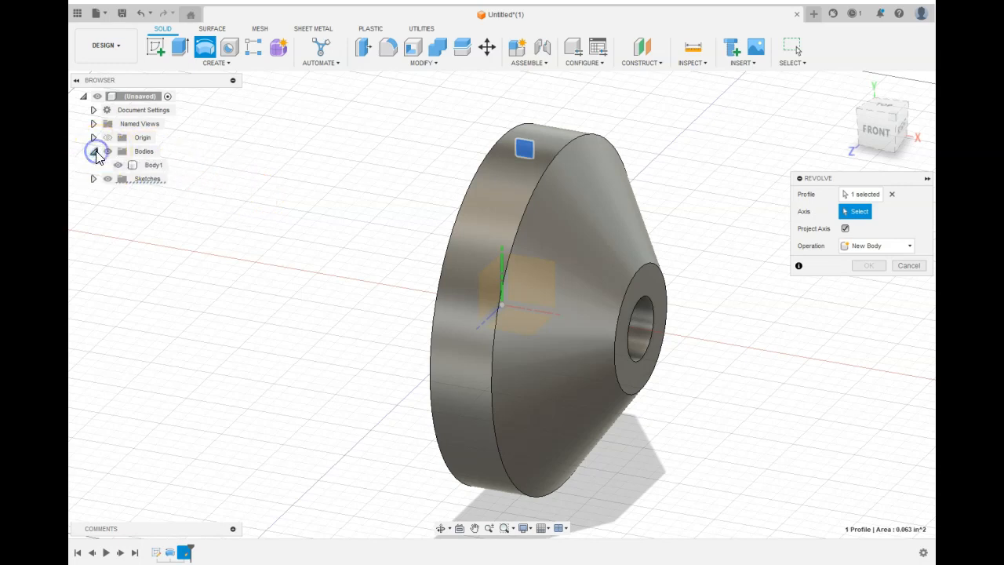
{"action": "left_click", "coordinate": [117, 164]}
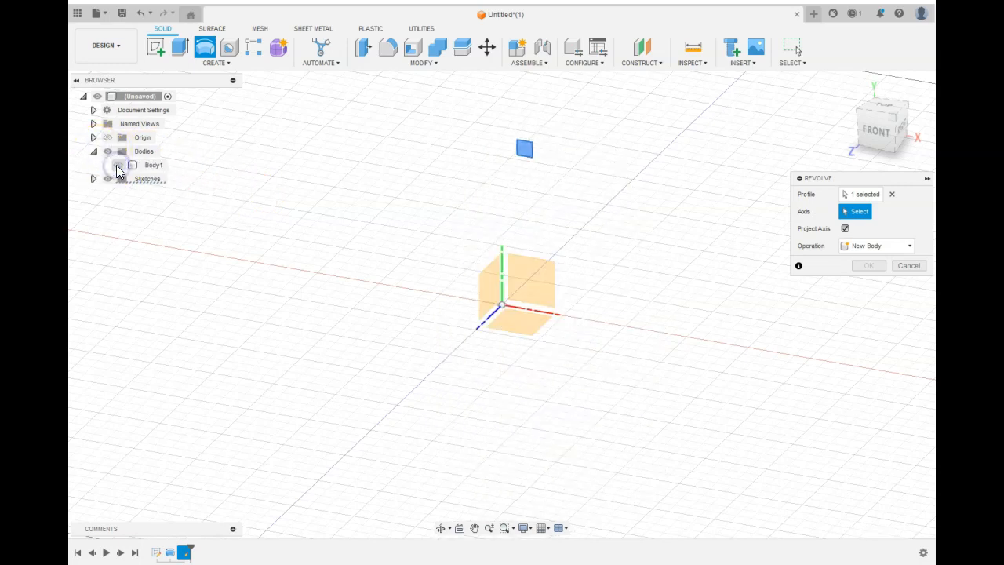
{"action": "left_click", "coordinate": [538, 313]}
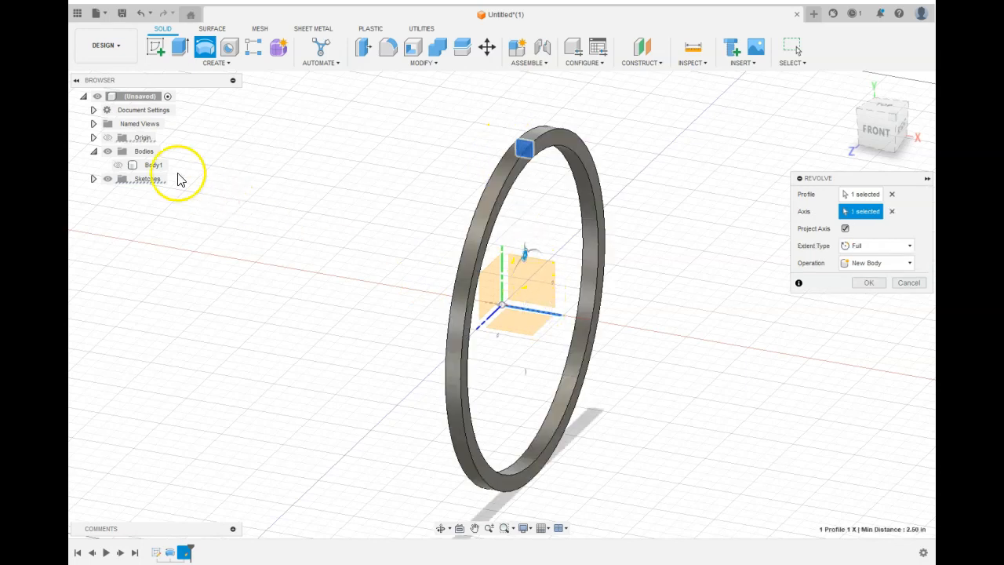
{"action": "left_click", "coordinate": [118, 167]}
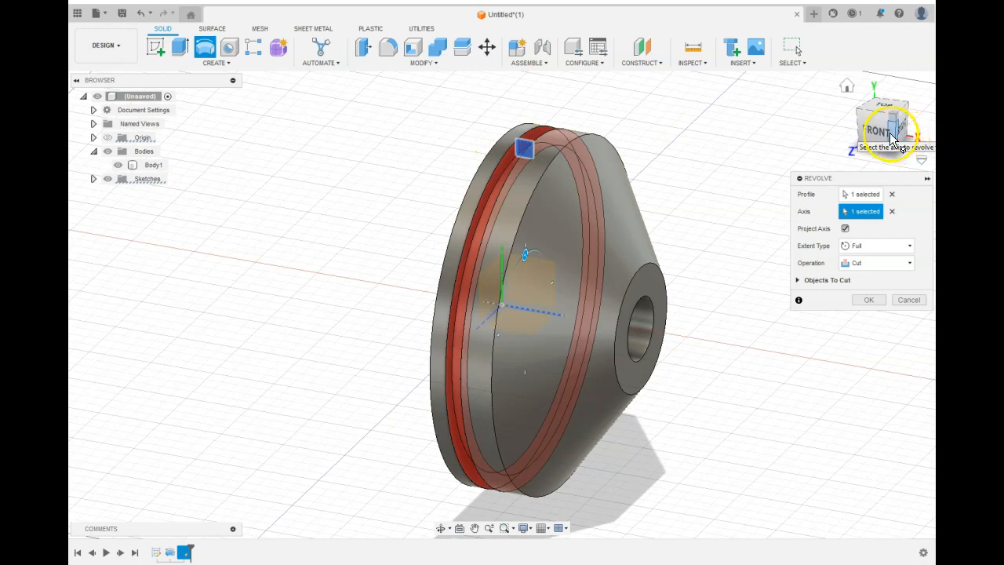
{"action": "mouse_move", "coordinate": [884, 138]}
{"action": "left_mouse_down"}
{"action": "mouse_move", "coordinate": [865, 62]}
{"action": "mouse_move", "coordinate": [865, 129]}
{"action": "left_mouse_up"}
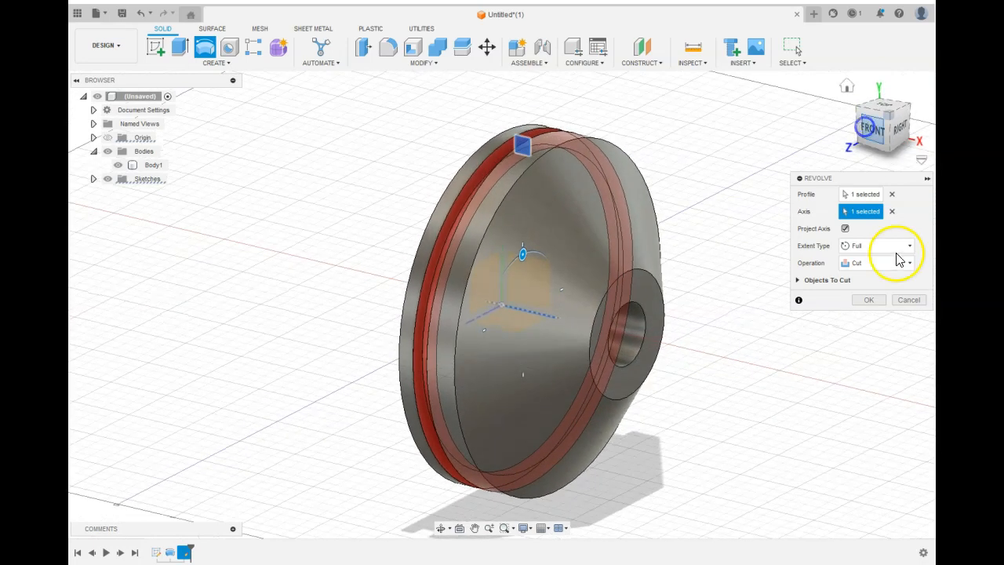
{"action": "left_click", "coordinate": [871, 300]}
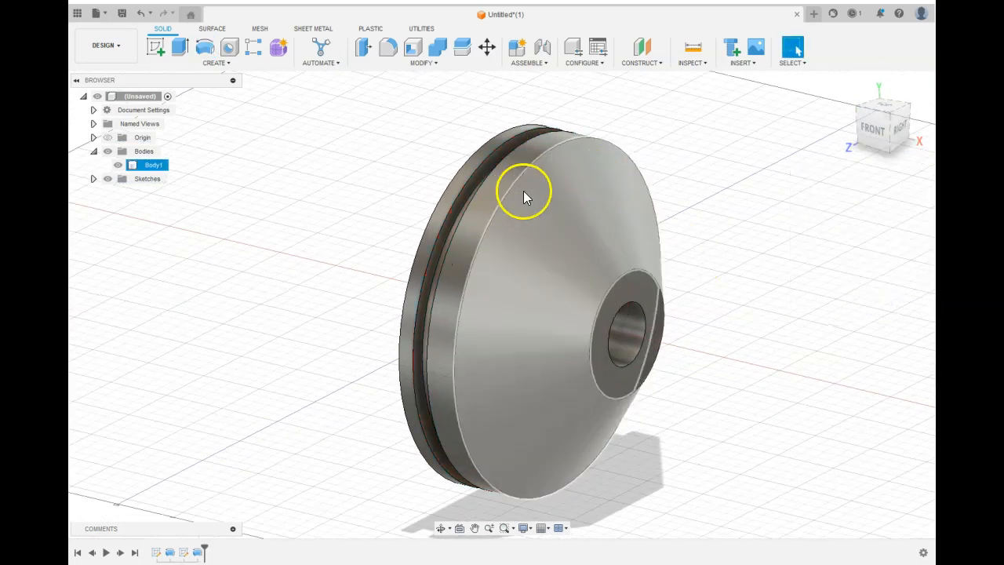
{"action": "mouse_move", "coordinate": [881, 132]}
{"action": "left_mouse_down"}
{"action": "mouse_move", "coordinate": [870, 130]}
{"action": "mouse_move", "coordinate": [898, 126]}
{"action": "mouse_move", "coordinate": [877, 128]}
{"action": "left_mouse_up"}
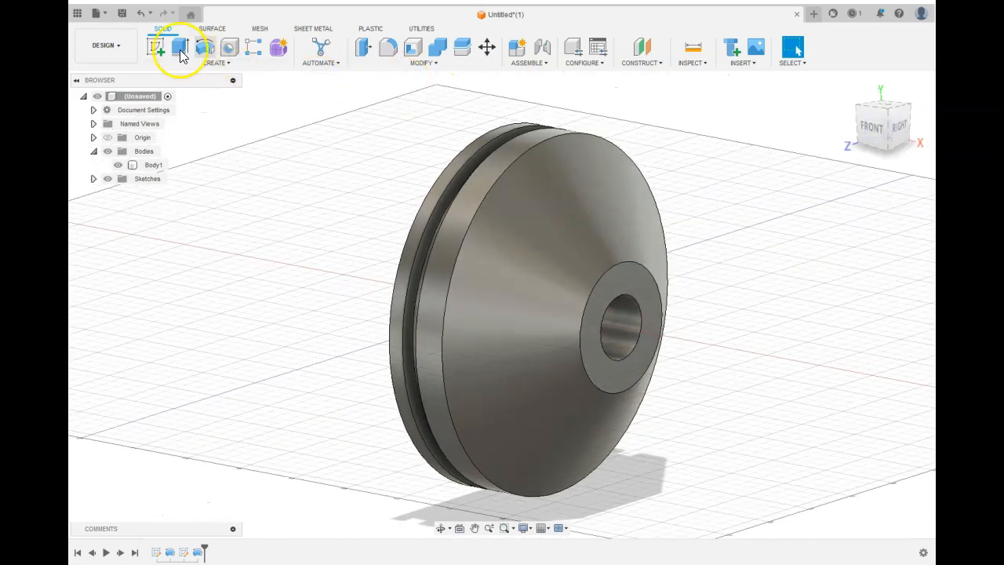
{"action": "left_click", "coordinate": [137, 19]}
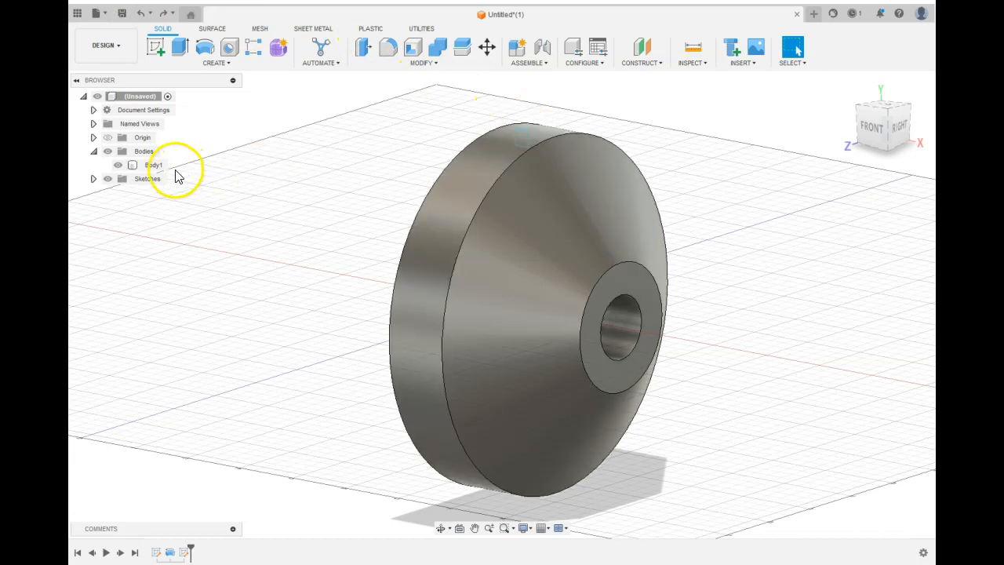
Preview revolving the rim rectangle about its own vertical edge with Body1 hidden, and clear that axis selection
{"action": "left_click", "coordinate": [203, 47]}
{"action": "left_click", "coordinate": [542, 145]}
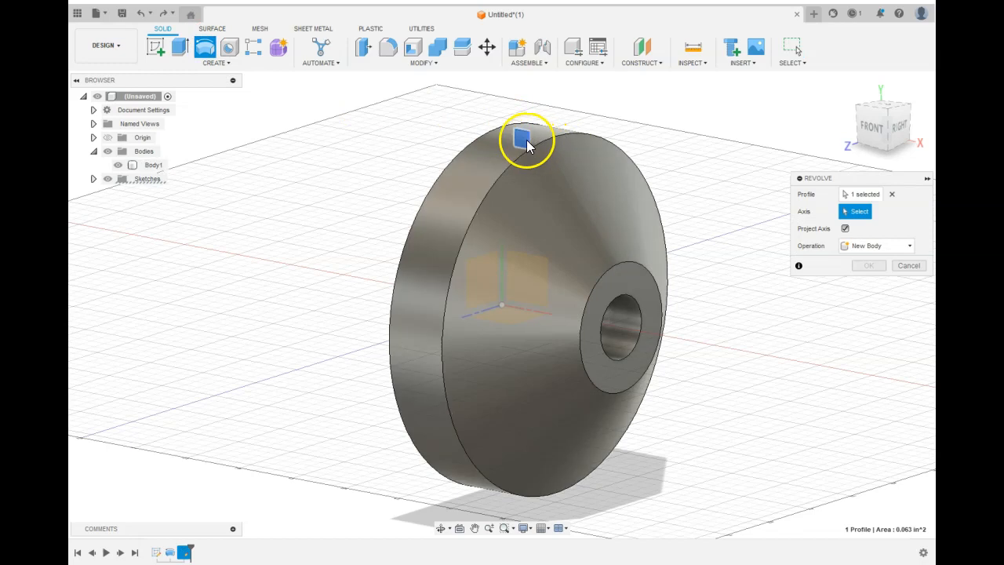
{"action": "left_click", "coordinate": [522, 139]}
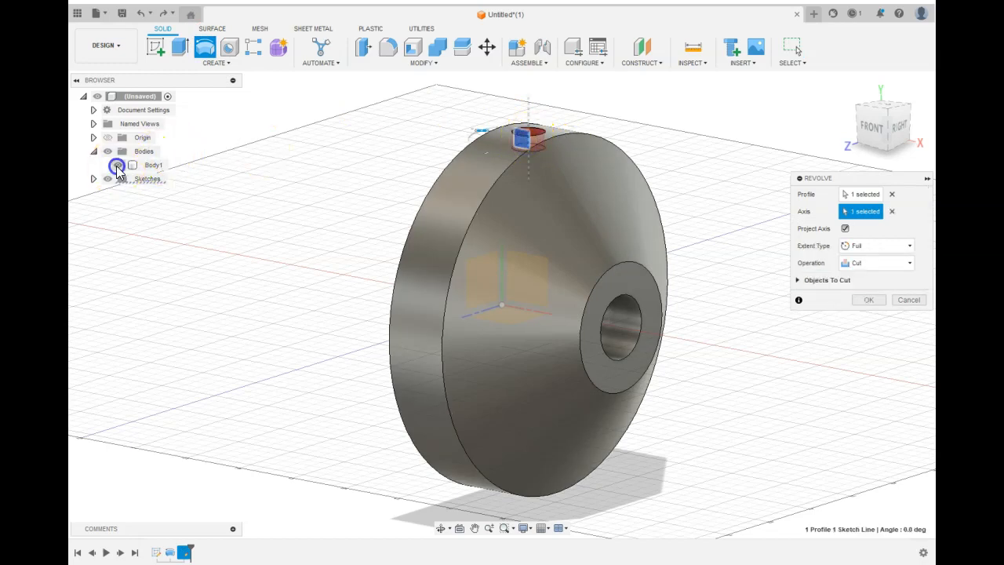
{"action": "left_click", "coordinate": [117, 166]}
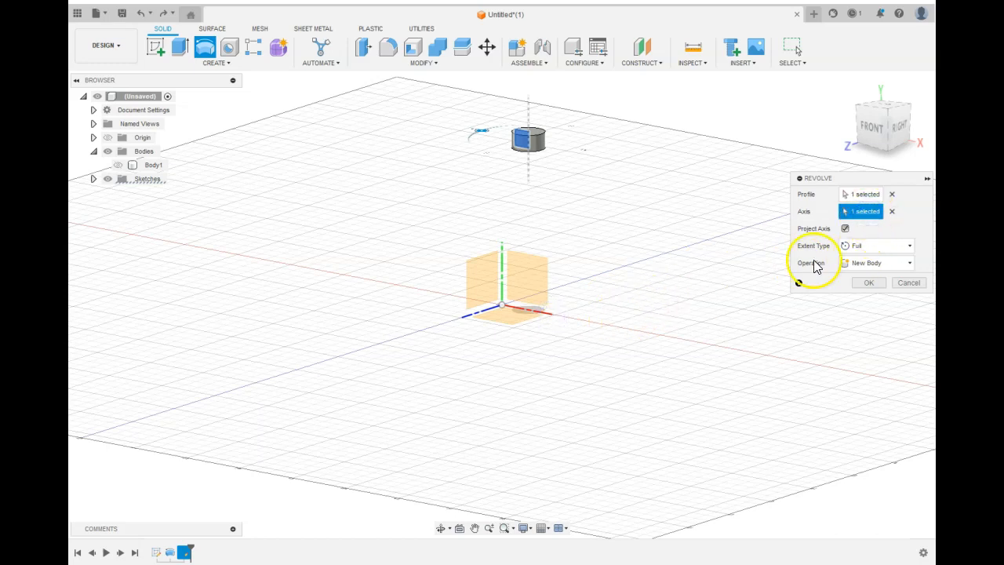
{"action": "left_click", "coordinate": [891, 211]}
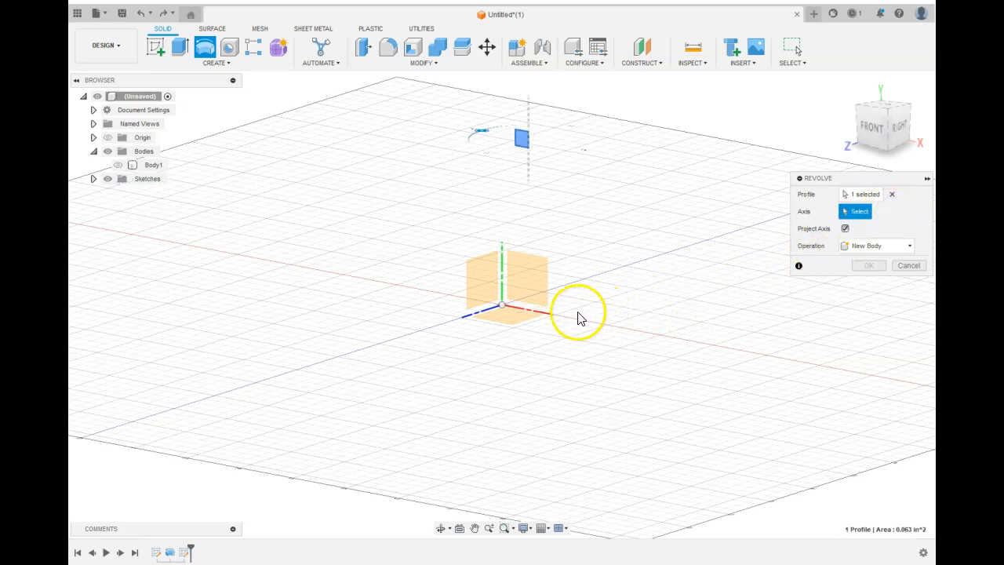
Revolve the rim rectangle about the X axis with Full extent, previewing Intersect before applying it as a Cut into the visible Body1
{"action": "left_click", "coordinate": [553, 316]}
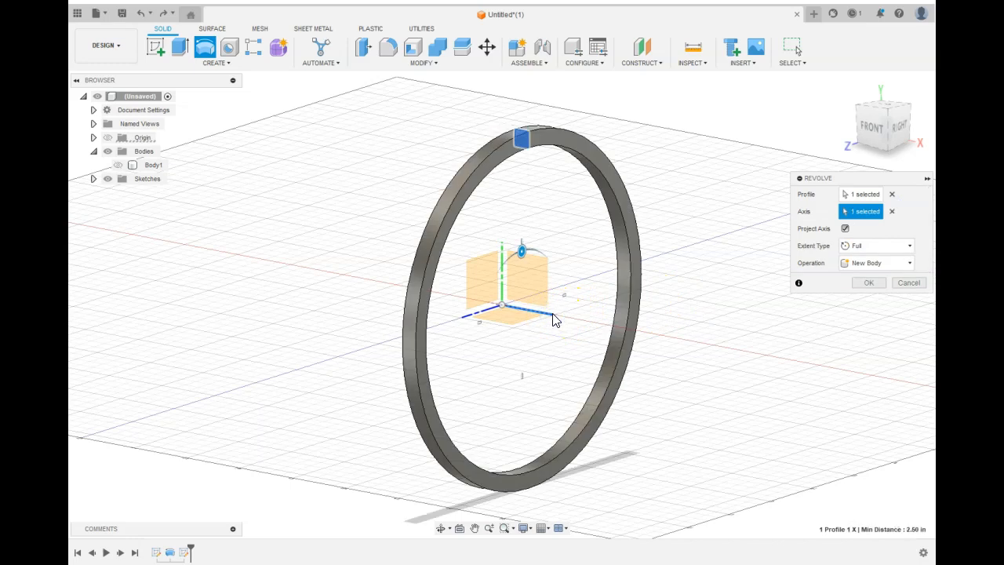
{"action": "left_click", "coordinate": [893, 135]}
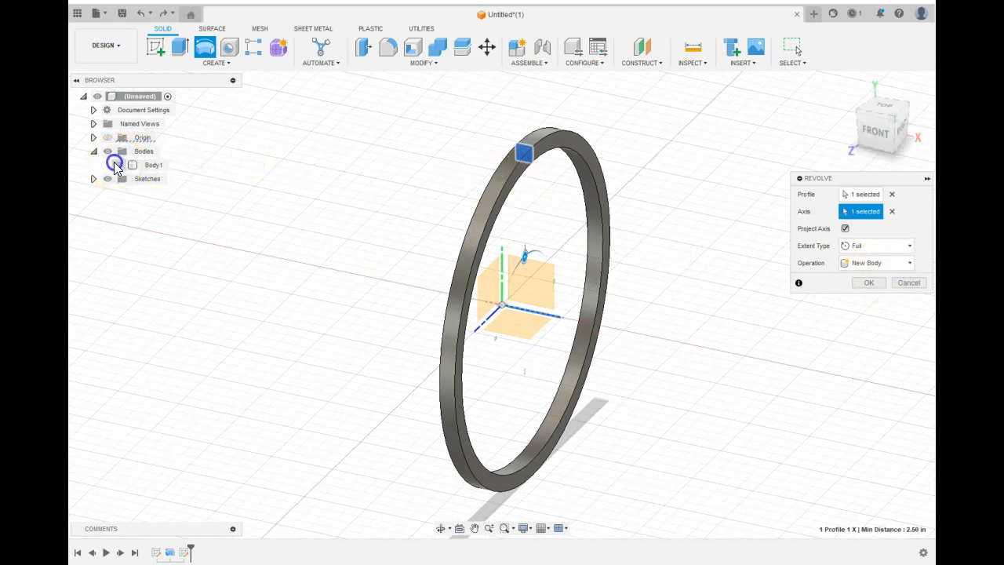
{"action": "left_click", "coordinate": [114, 165]}
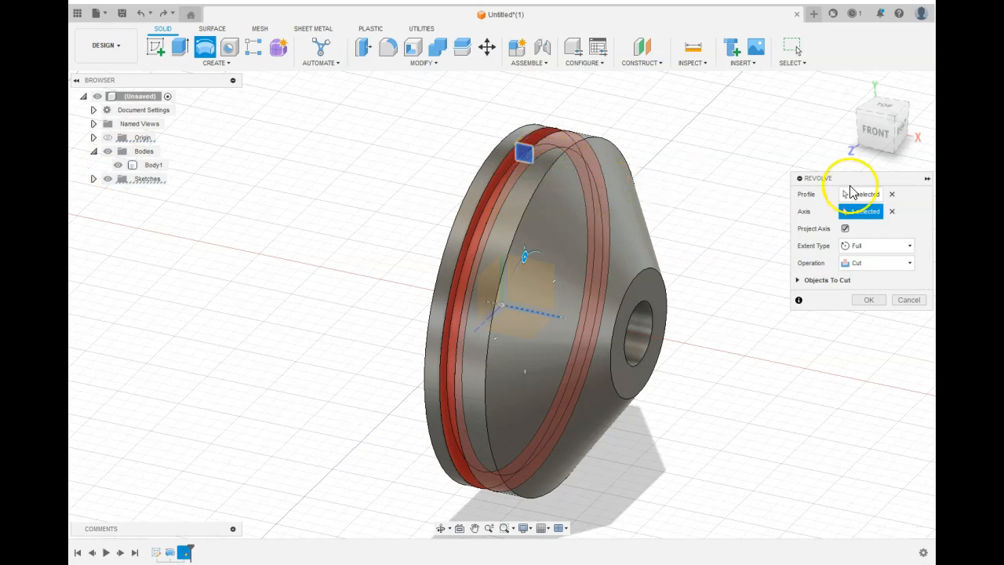
{"action": "left_click", "coordinate": [908, 263]}
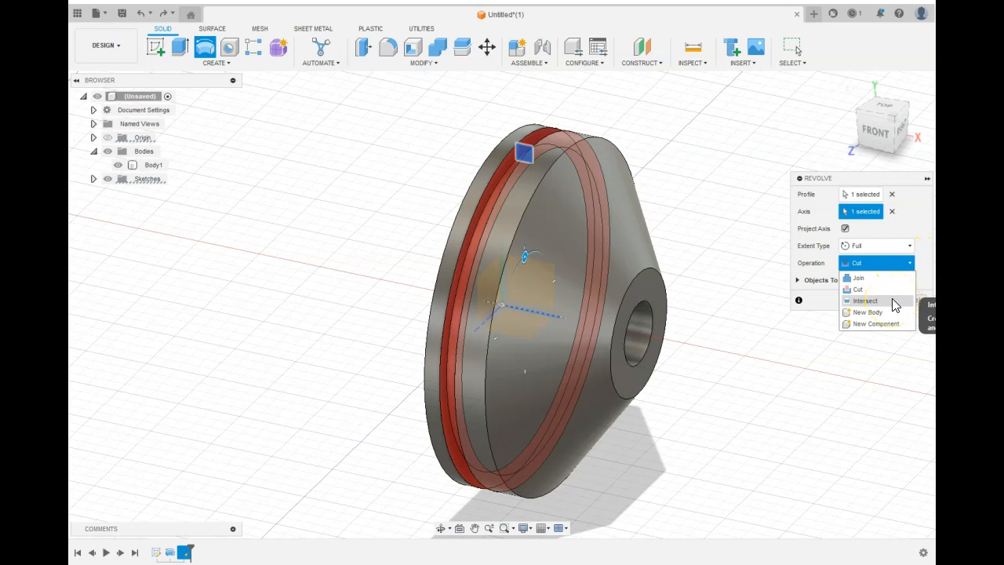
{"action": "left_click", "coordinate": [892, 300]}
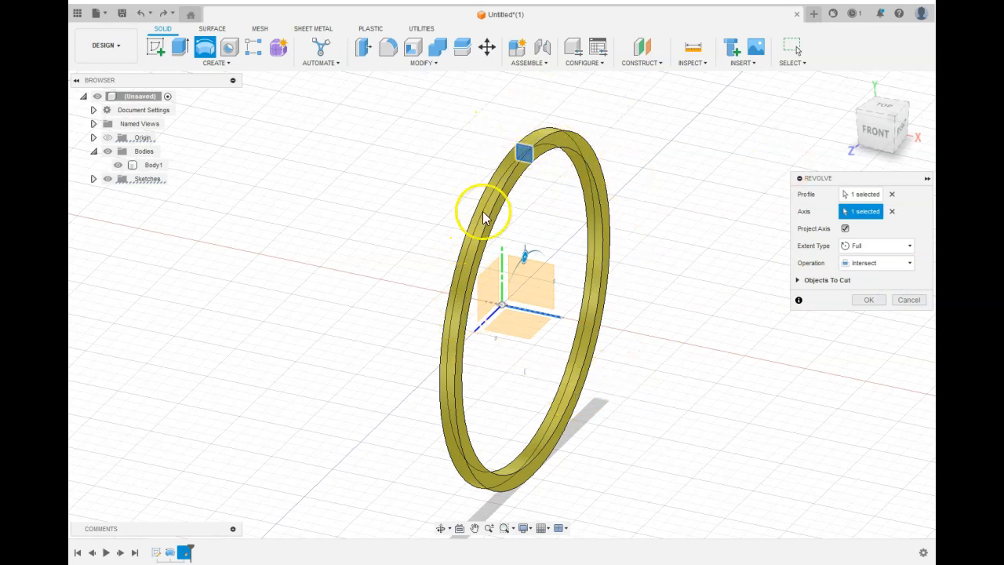
{"action": "left_click", "coordinate": [909, 264]}
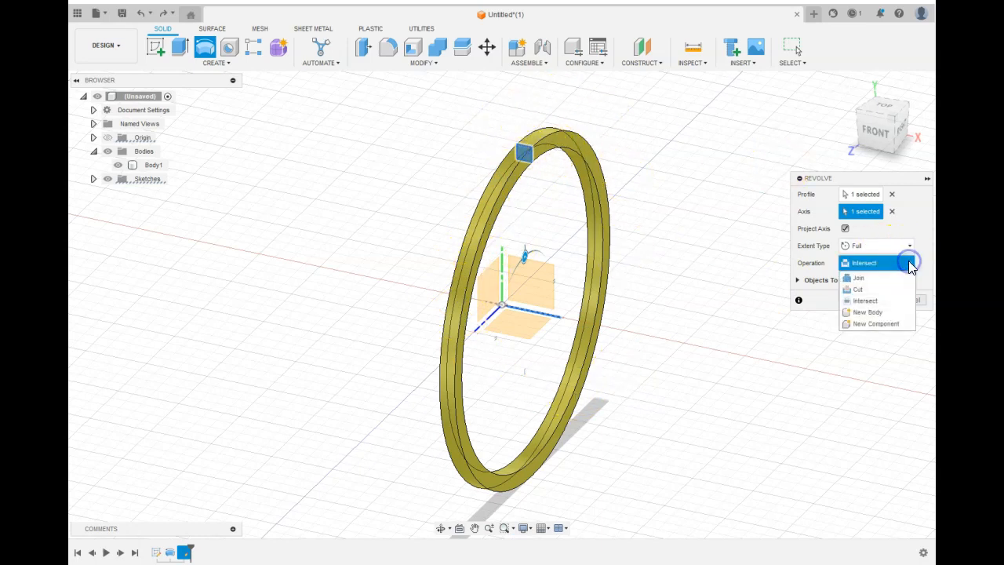
{"action": "left_click", "coordinate": [889, 290]}
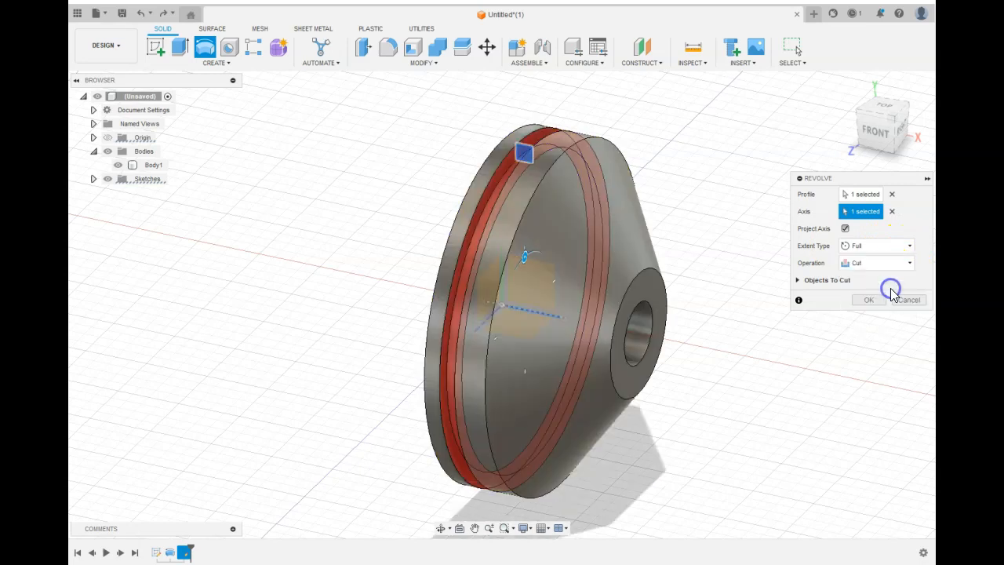
{"action": "left_click", "coordinate": [874, 300]}
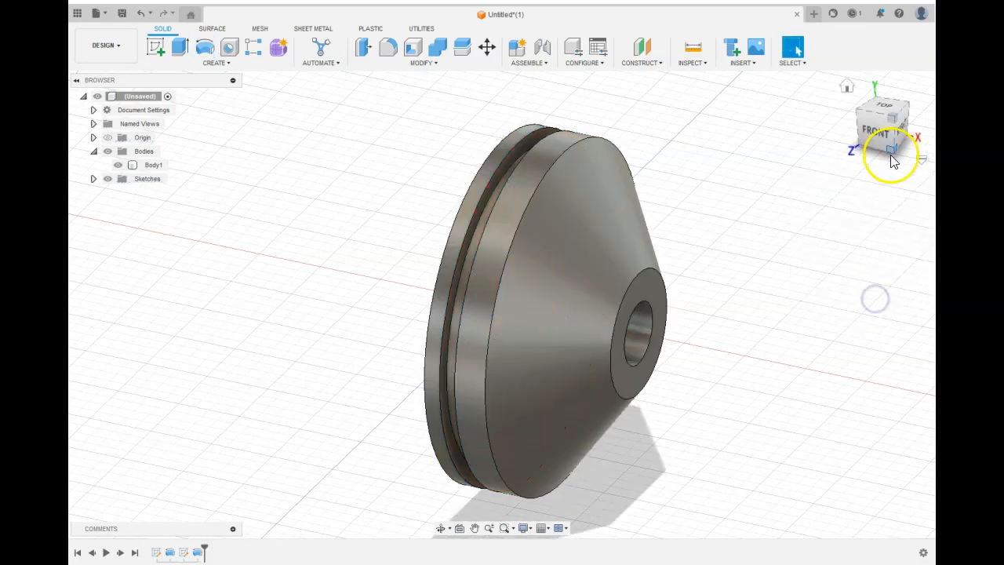
{"action": "mouse_move", "coordinate": [883, 137]}
{"action": "left_mouse_down"}
{"action": "mouse_move", "coordinate": [945, 78]}
{"action": "mouse_move", "coordinate": [976, 81]}
{"action": "mouse_move", "coordinate": [851, 131]}
{"action": "left_mouse_up"}
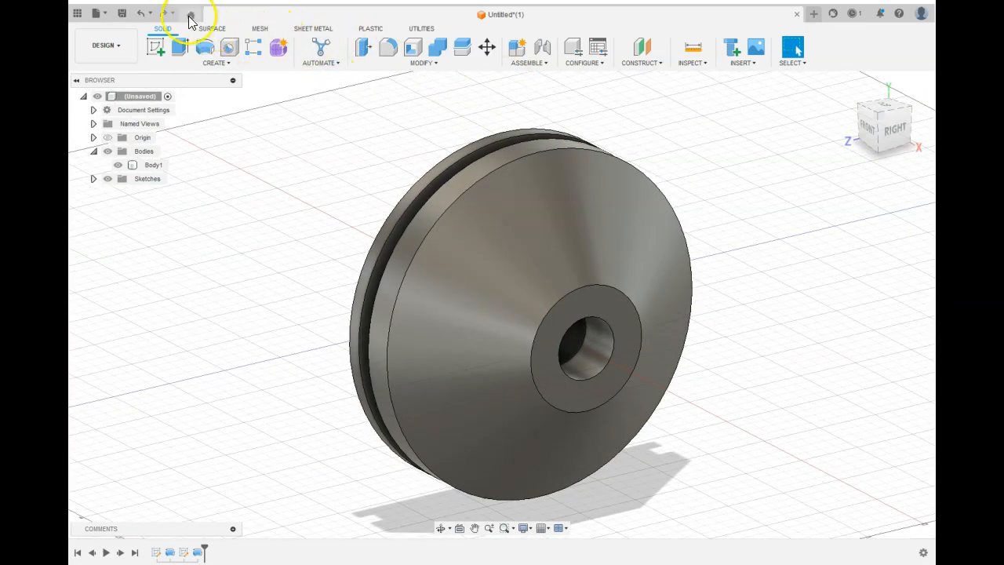
Undo the groove cut, the rectangle sketch and the body revolve, back to the original profile sketch
{"action": "left_click", "coordinate": [144, 13]}
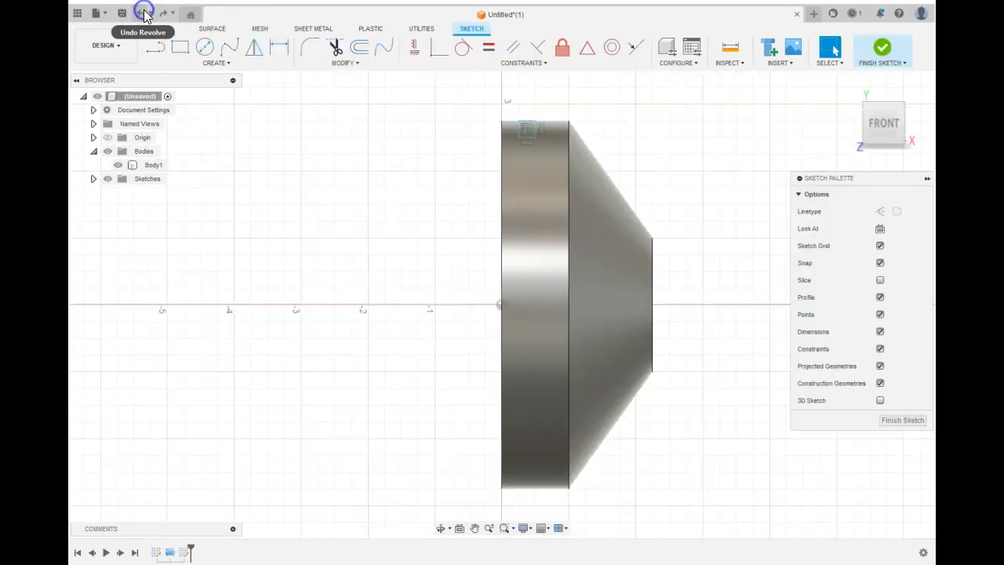
{"action": "left_click", "coordinate": [144, 13]}
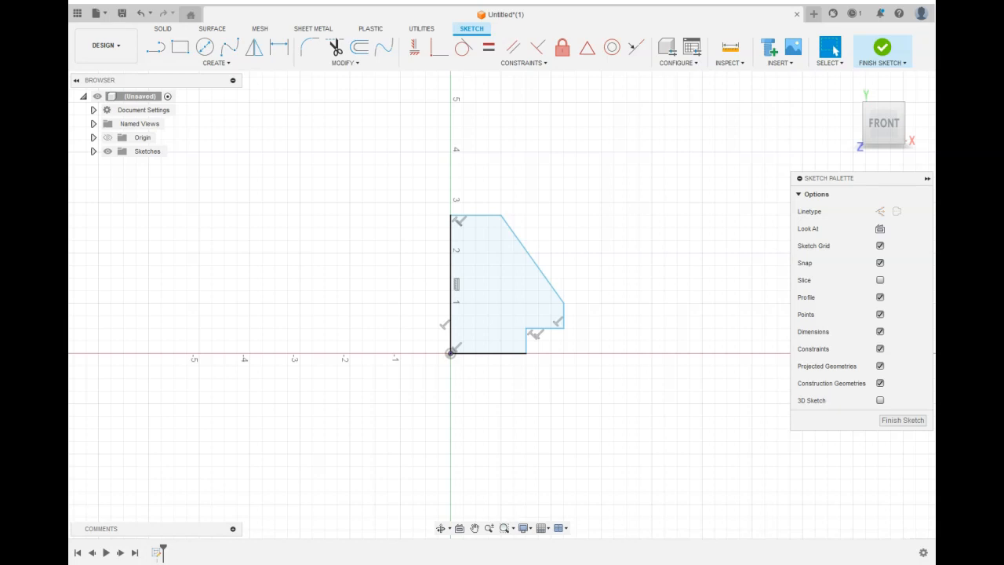
{"action": "left_click", "coordinate": [510, 296]}
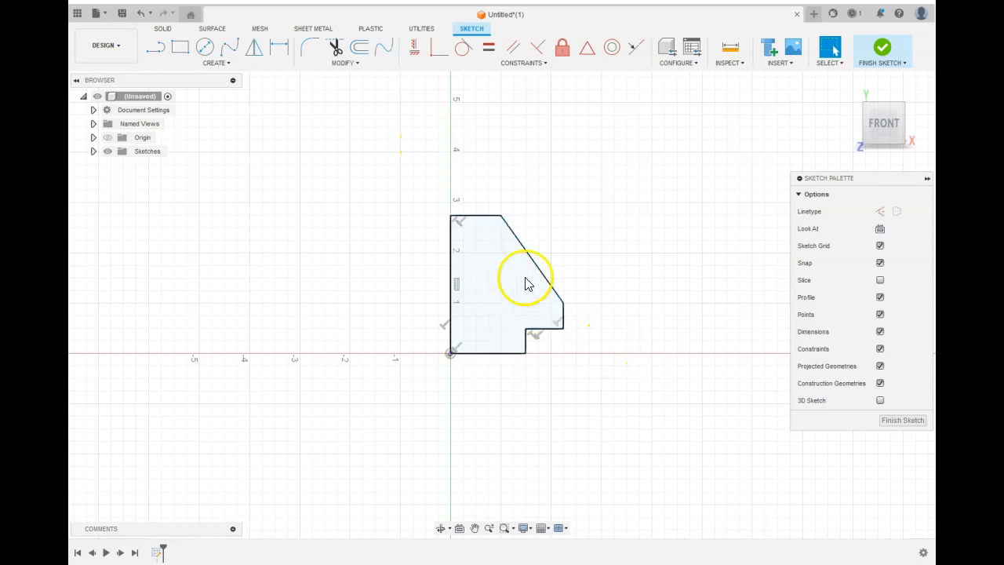
{"action": "middle_click_drag", "start_coordinate": [592, 235], "coordinate": [483, 233]}
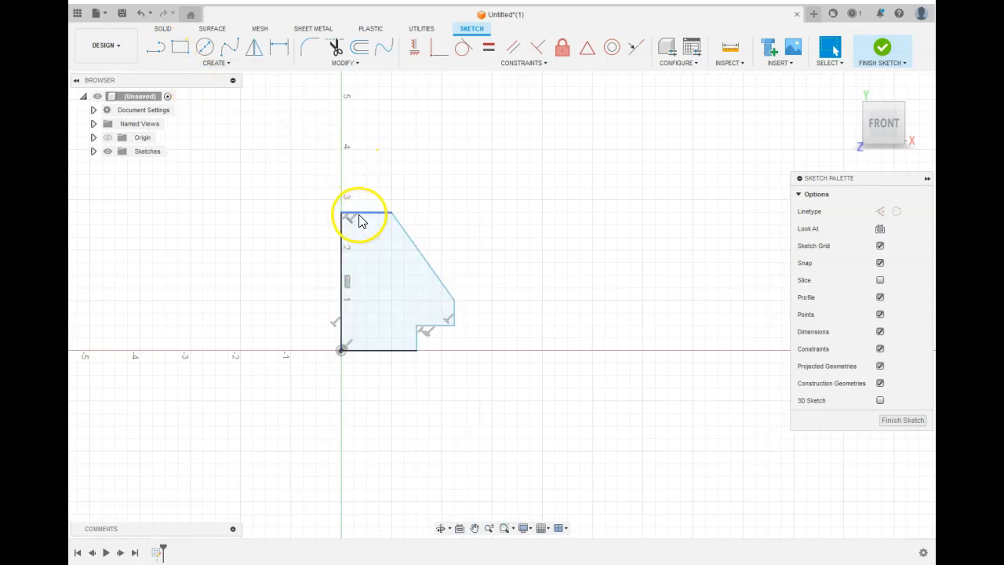
{"action": "left_click", "coordinate": [350, 245]}
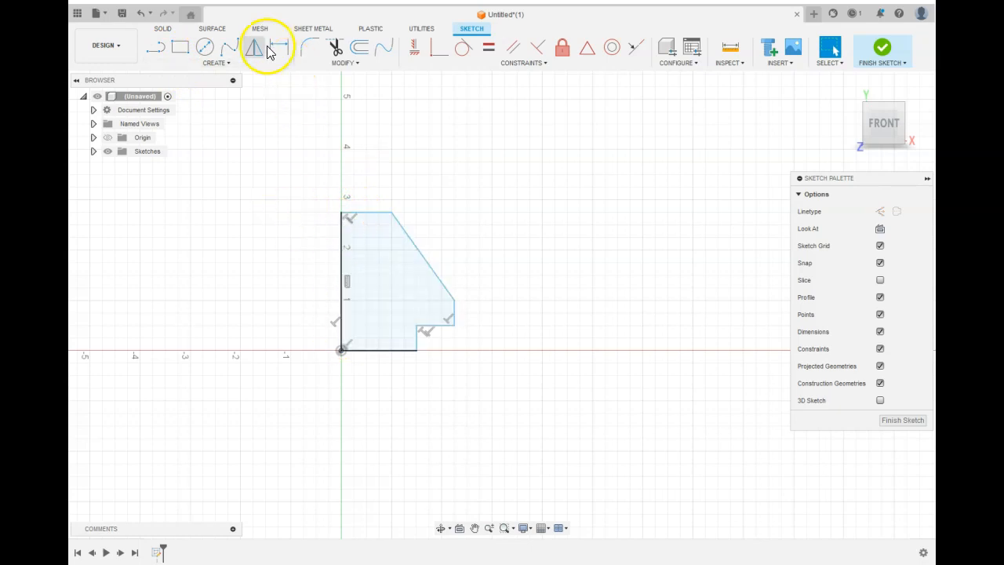
Finish the profile sketch and start a new sketch on the front origin plane
{"action": "left_click", "coordinate": [889, 51]}
{"action": "left_click", "coordinate": [169, 45]}
{"action": "left_click", "coordinate": [482, 322]}
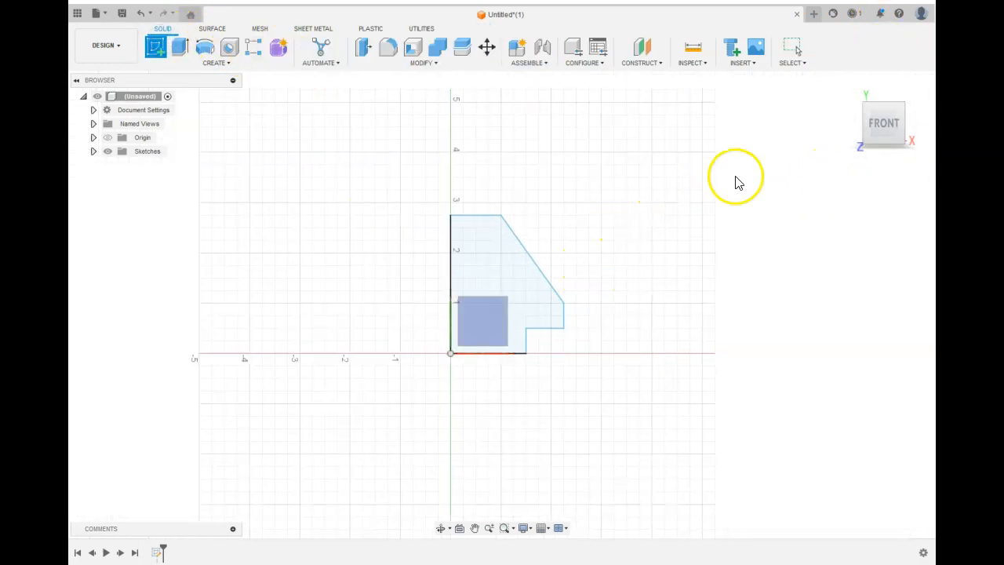
{"action": "middle_click_drag", "start_coordinate": [565, 233], "coordinate": [472, 243]}
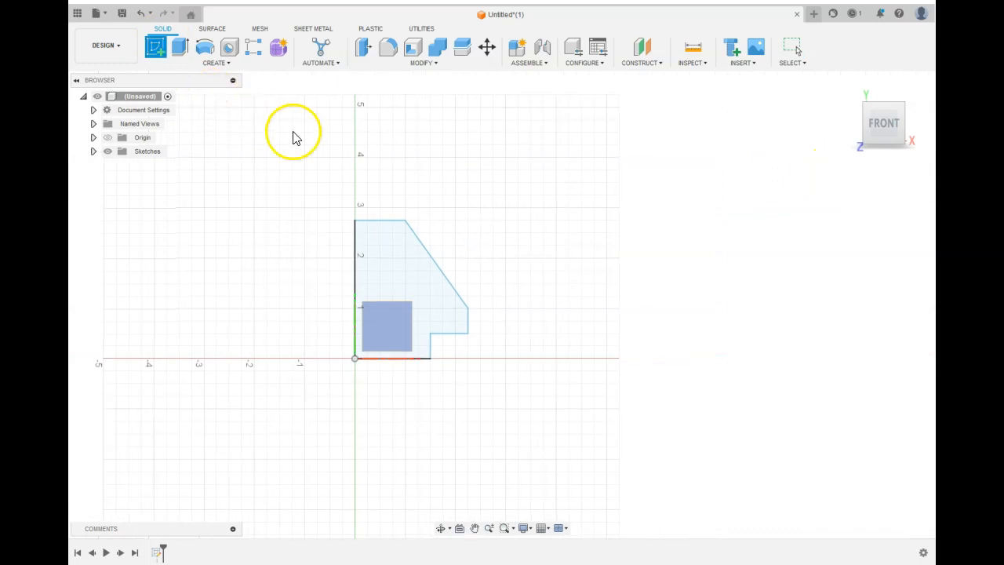
{"action": "left_click", "coordinate": [512, 224]}
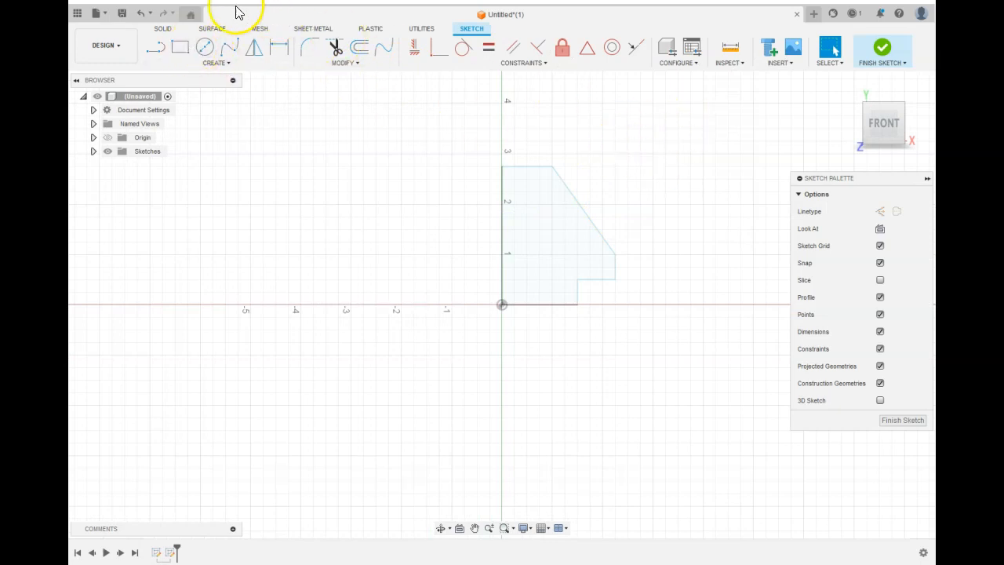
Draw a closed stepped, tapered profile about 2.5 in from the vertical axis, with a slanted side about 2.15 in long, and finish the sketch
{"action": "left_click", "coordinate": [155, 47]}
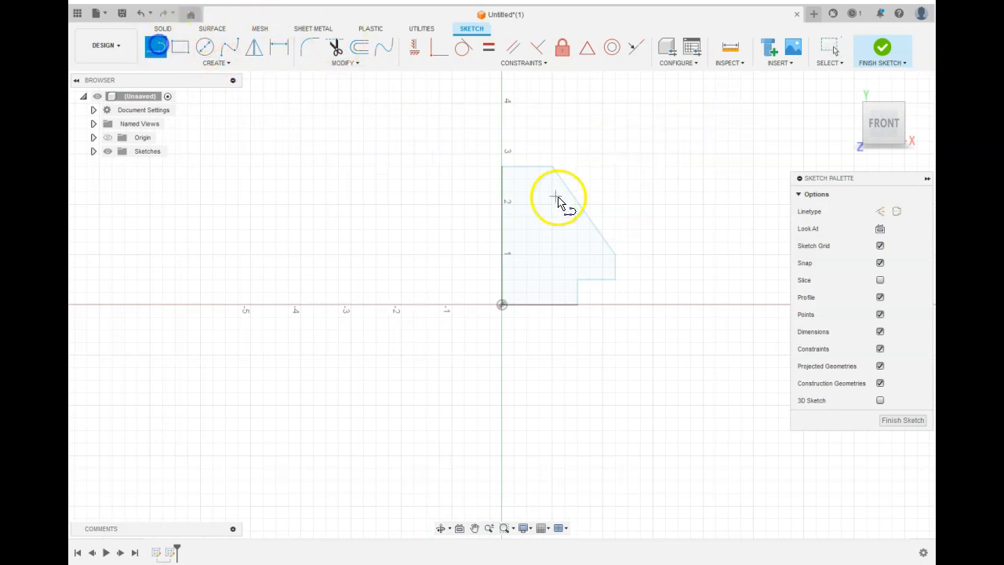
{"action": "left_click", "coordinate": [632, 166]}
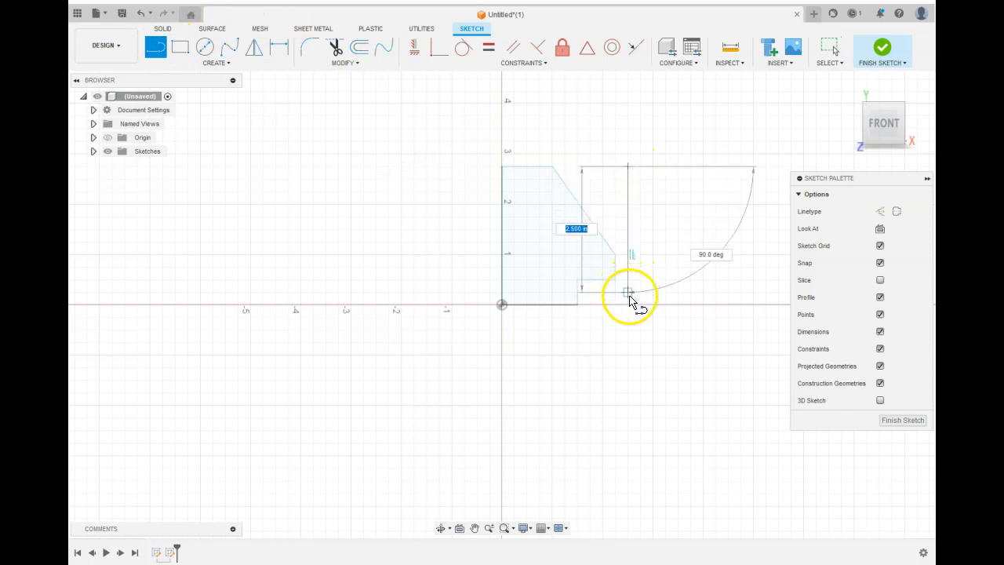
{"action": "left_click", "coordinate": [629, 304]}
{"action": "left_click", "coordinate": [703, 305]}
{"action": "left_click", "coordinate": [739, 280]}
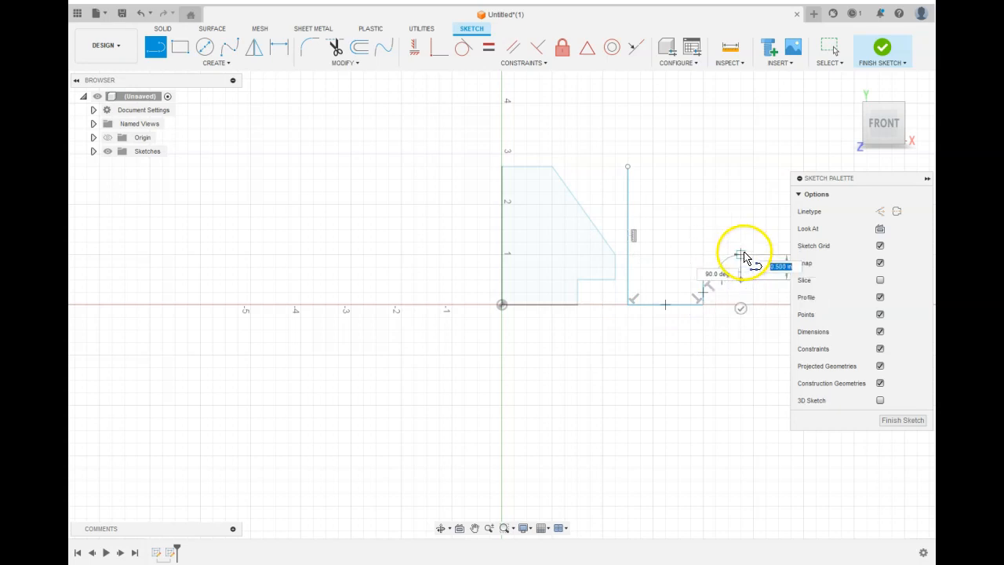
{"action": "left_click", "coordinate": [741, 254]}
{"action": "left_click", "coordinate": [678, 167]}
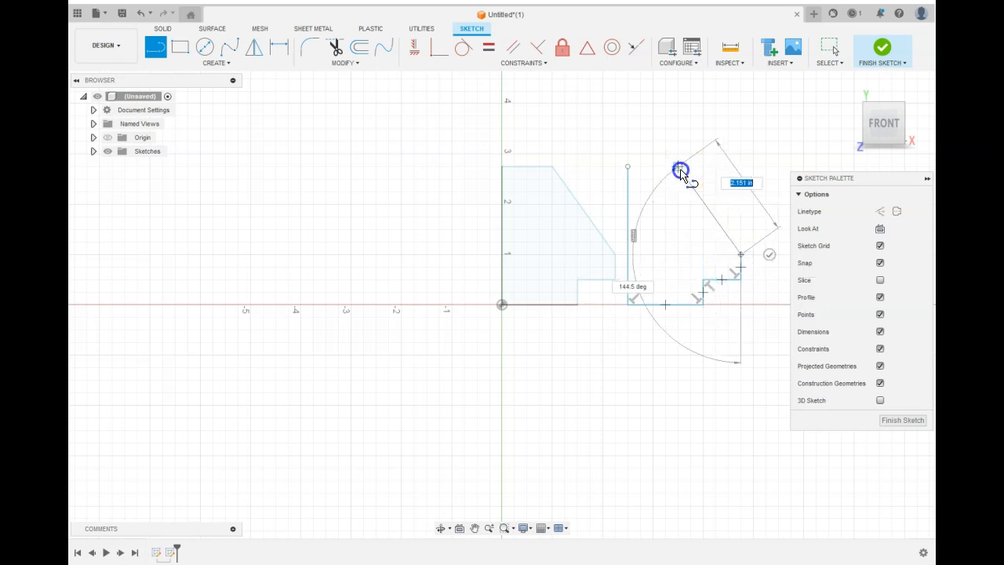
{"action": "left_click", "coordinate": [628, 167]}
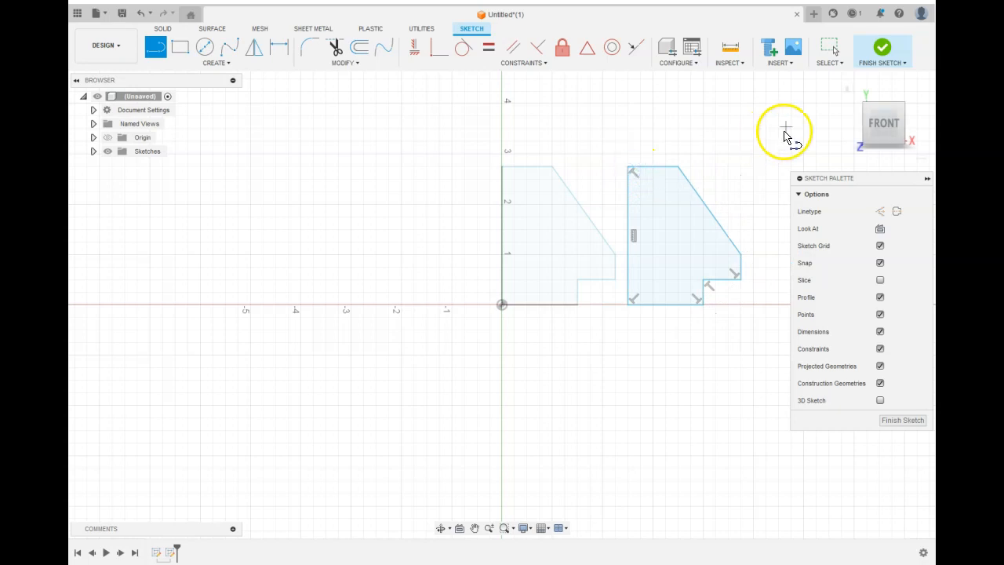
{"action": "left_click", "coordinate": [885, 49]}
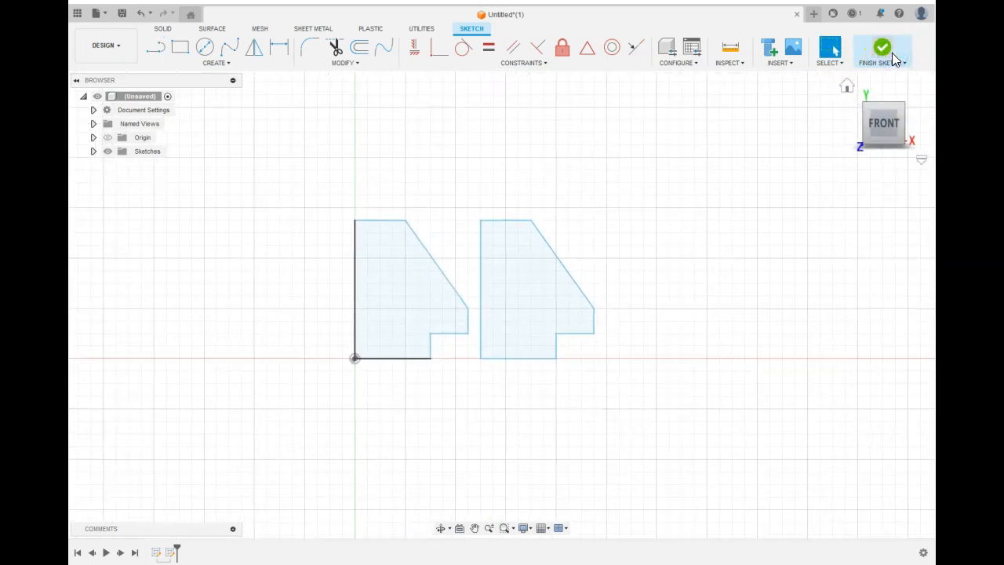
Preview a full revolve of the original profile about its own vertical edge as a new body, and cancel it
{"action": "left_click_drag", "start_coordinate": [886, 119], "coordinate": [858, 141]}
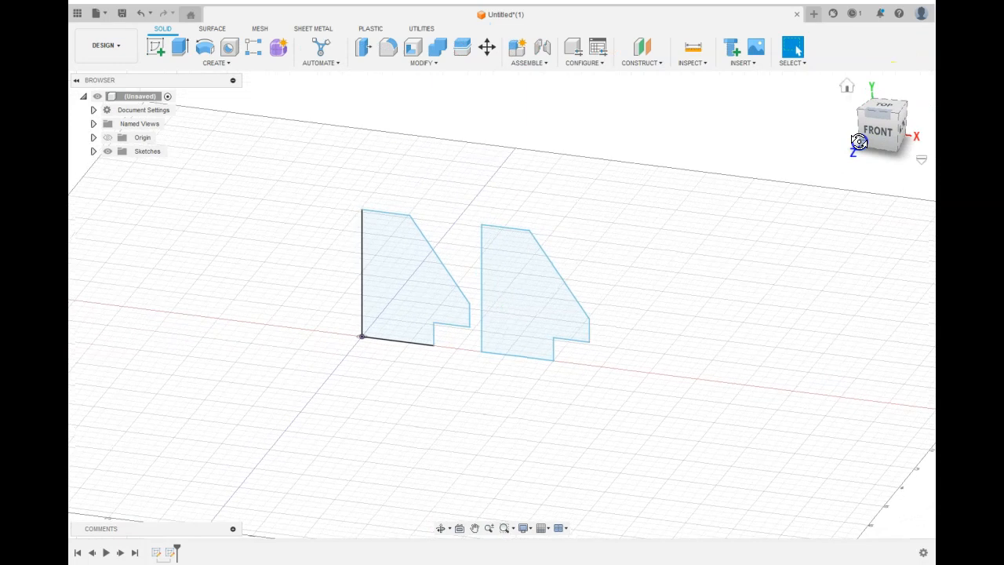
{"action": "left_click", "coordinate": [204, 47]}
{"action": "left_click", "coordinate": [401, 288]}
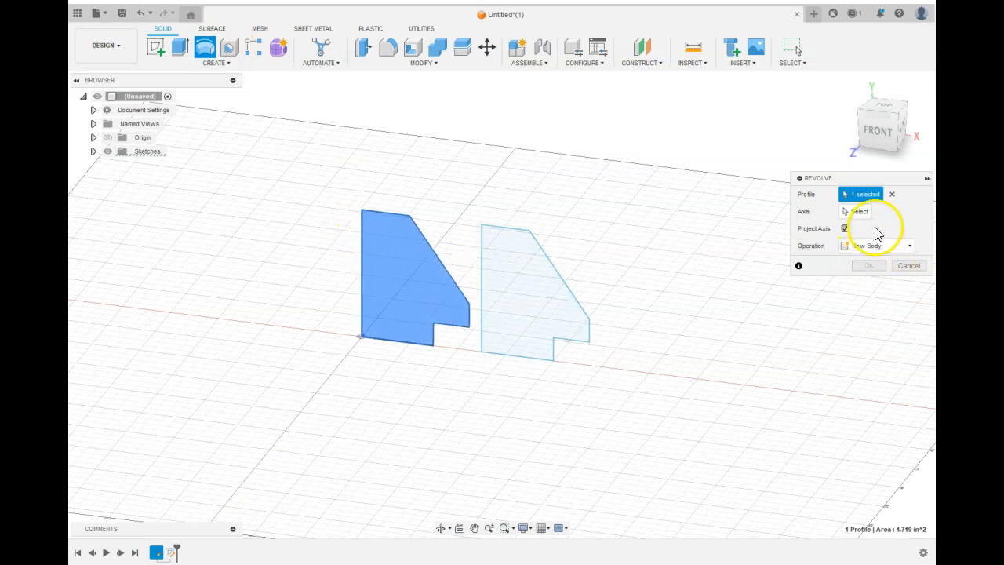
{"action": "left_click", "coordinate": [858, 211]}
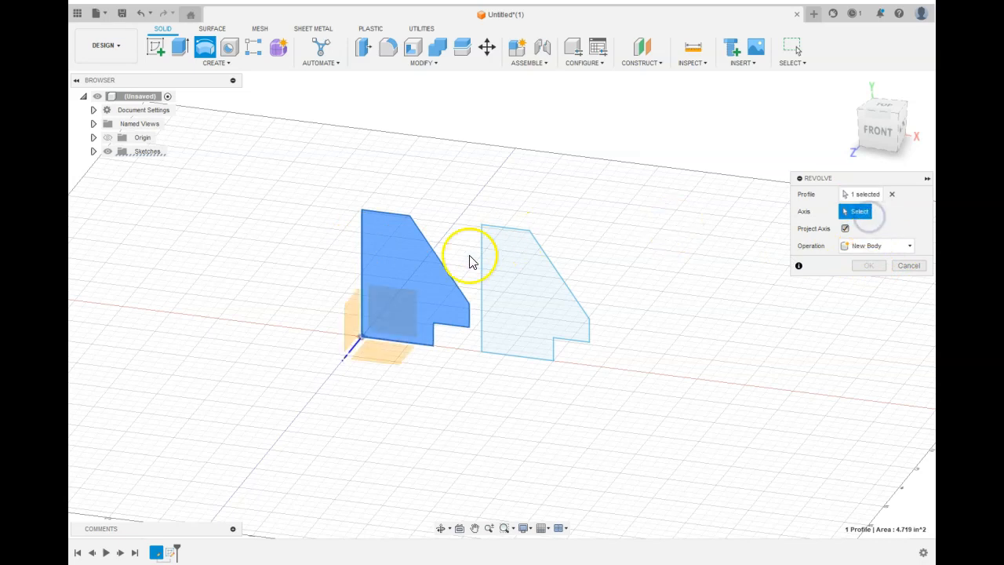
{"action": "left_click", "coordinate": [361, 259]}
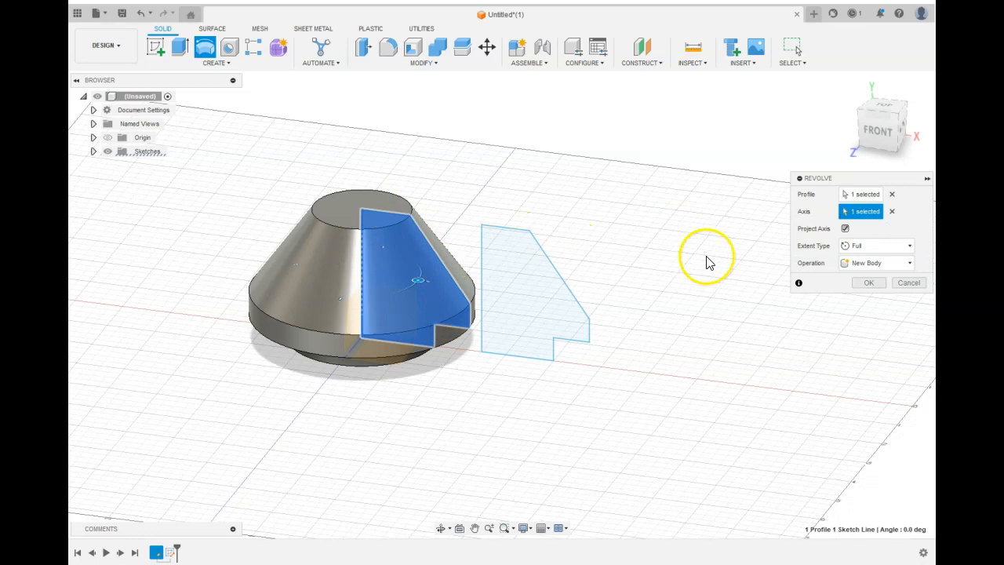
{"action": "left_click", "coordinate": [908, 283]}
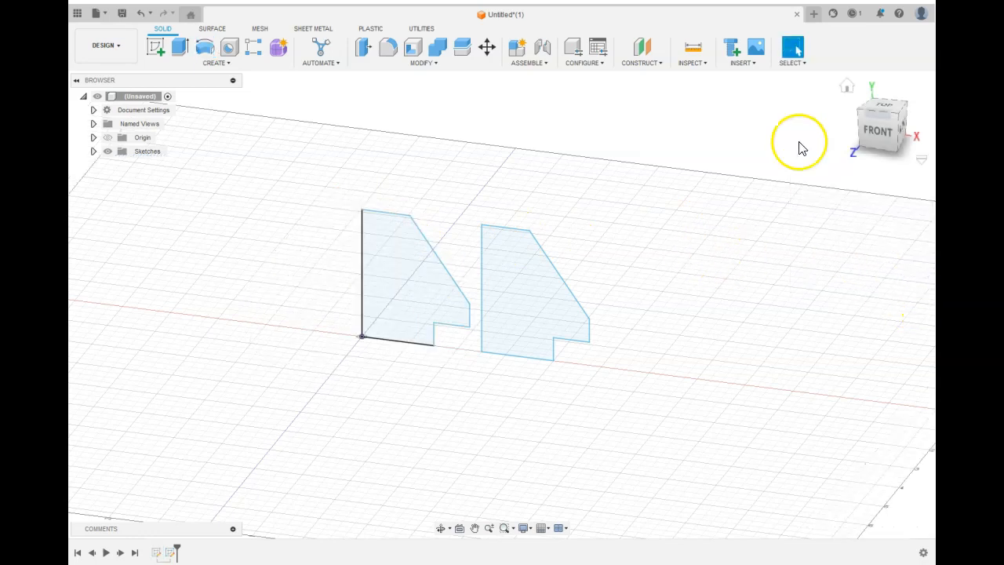
Revolve the offset profile about the original profile's vertical edge with Full extent as a New Body
{"action": "left_click", "coordinate": [205, 48]}
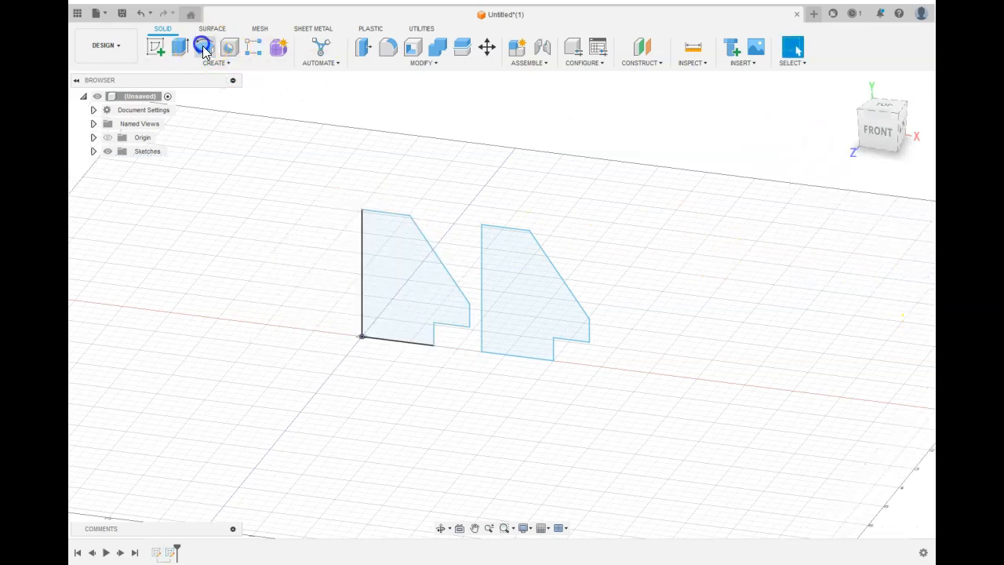
{"action": "left_click", "coordinate": [541, 284]}
{"action": "left_click", "coordinate": [855, 211]}
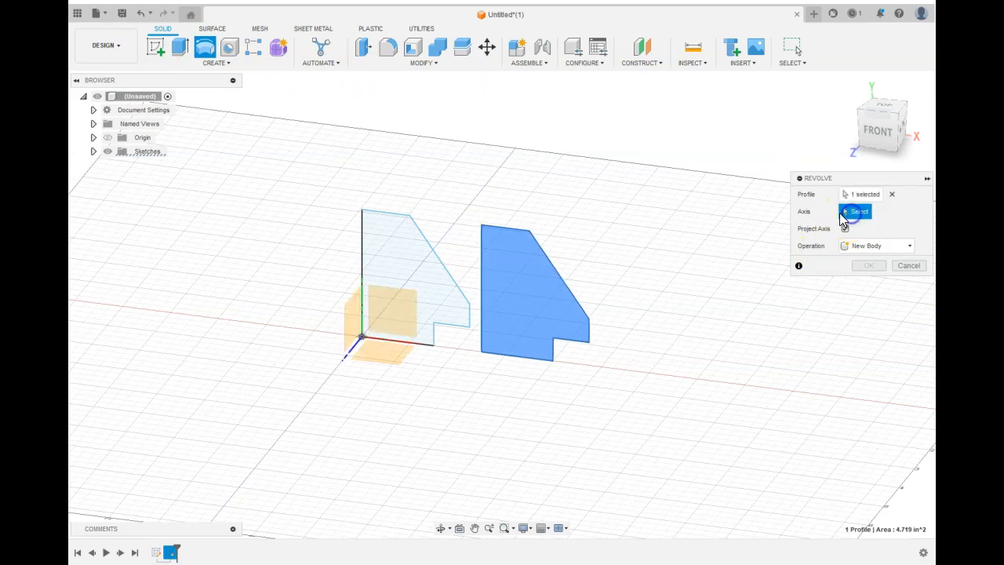
{"action": "left_click", "coordinate": [362, 249]}
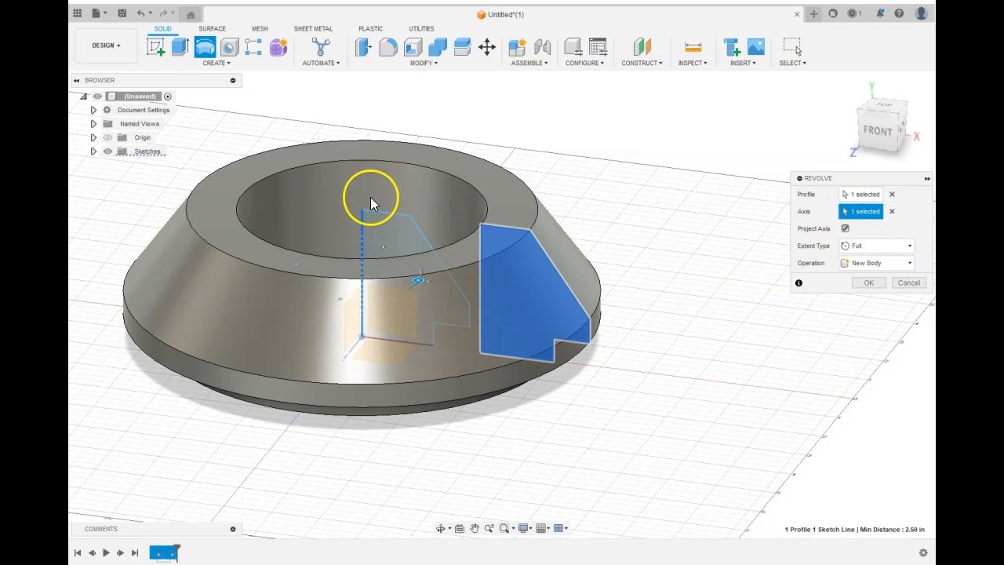
{"action": "left_click", "coordinate": [877, 284]}
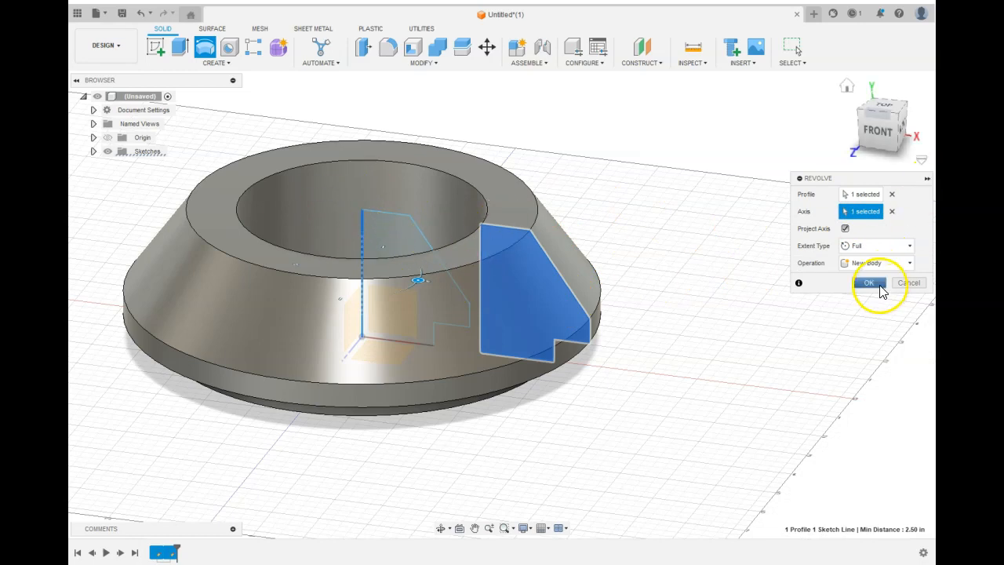
Sketch a small groove outline with a 0.25 in top line across the ring's slanted side on the front origin plane, and finish the sketch
{"action": "mouse_move", "coordinate": [879, 134]}
{"action": "left_mouse_down"}
{"action": "mouse_move", "coordinate": [876, 145]}
{"action": "mouse_move", "coordinate": [899, 161]}
{"action": "mouse_move", "coordinate": [864, 155]}
{"action": "left_mouse_up"}
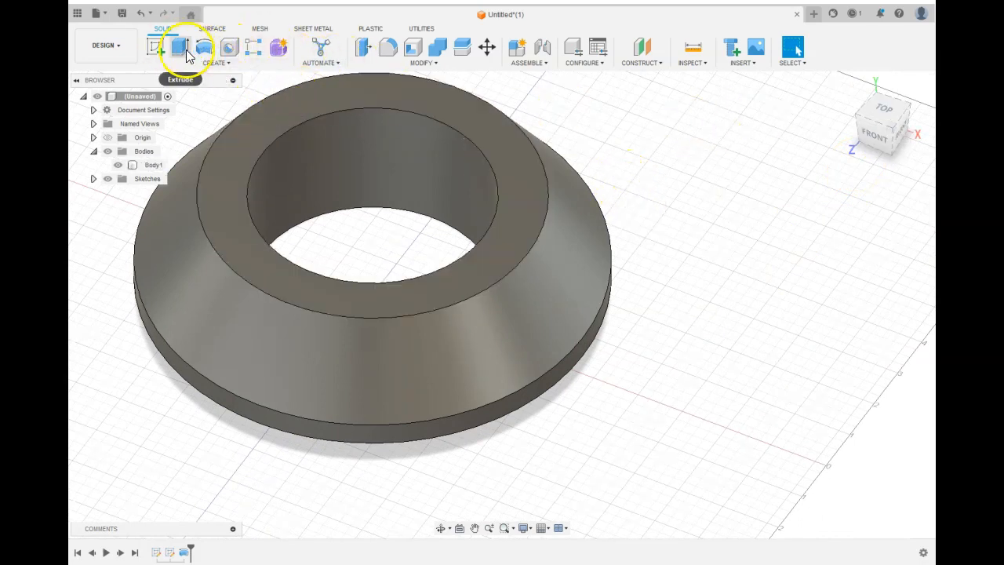
{"action": "left_click", "coordinate": [156, 48]}
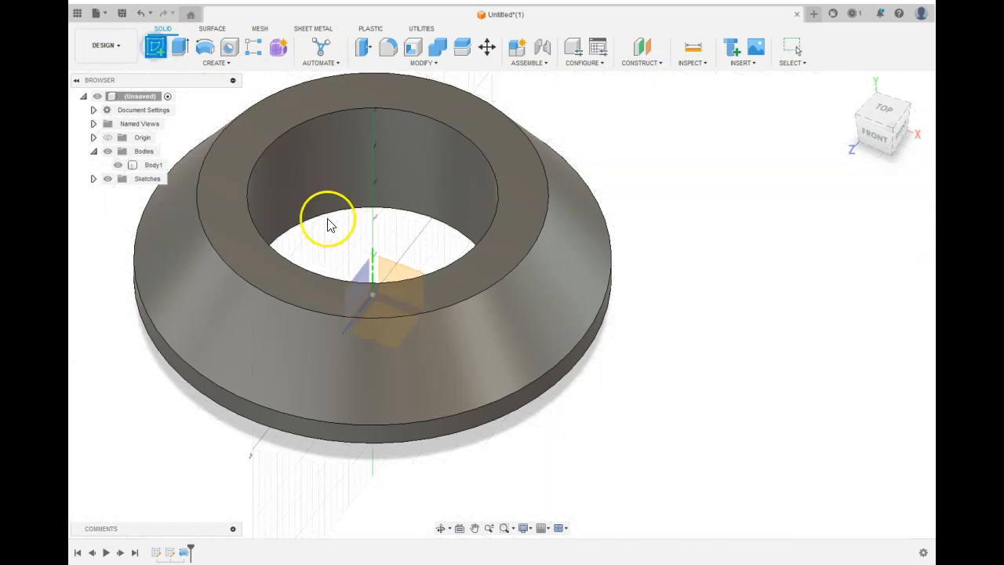
{"action": "left_click", "coordinate": [391, 278]}
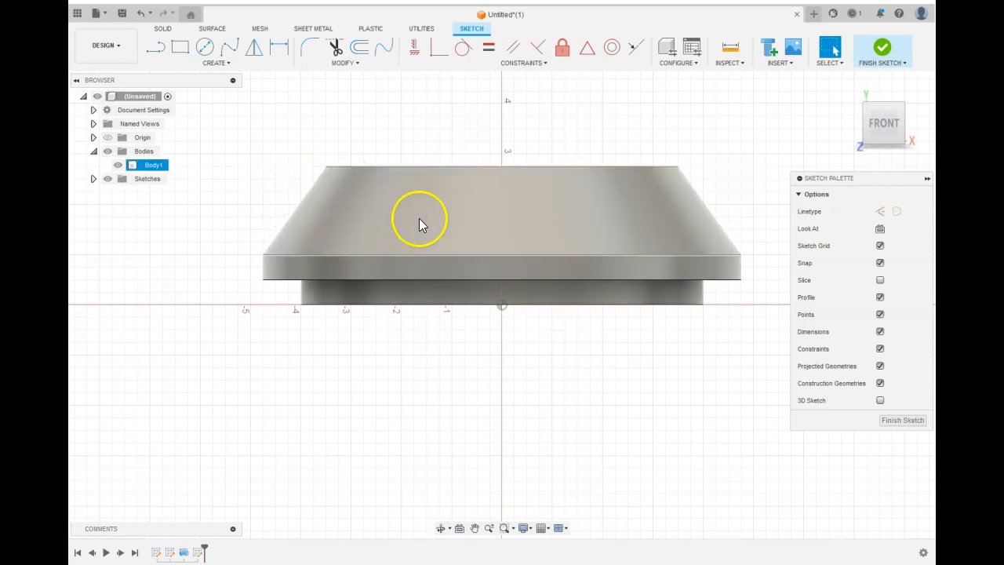
{"action": "left_click", "coordinate": [155, 48]}
{"action": "left_click", "coordinate": [287, 216]}
{"action": "left_click", "coordinate": [301, 209]}
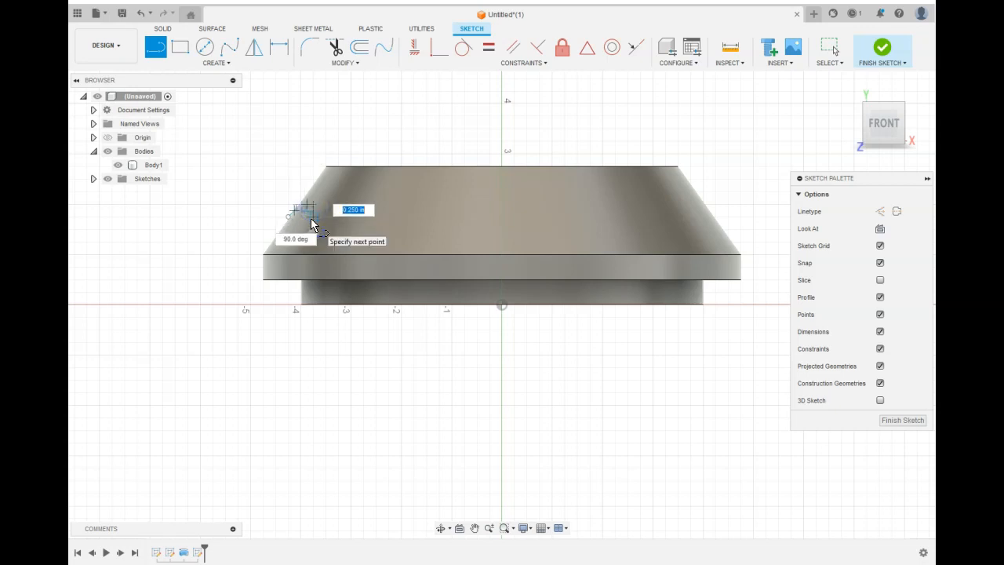
{"action": "left_click", "coordinate": [311, 222]}
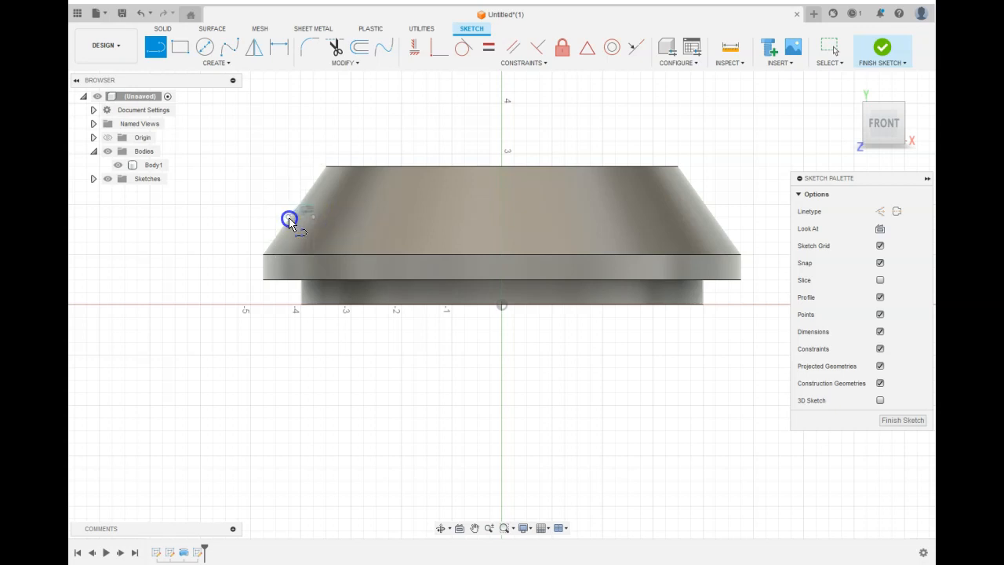
{"action": "left_click", "coordinate": [893, 56]}
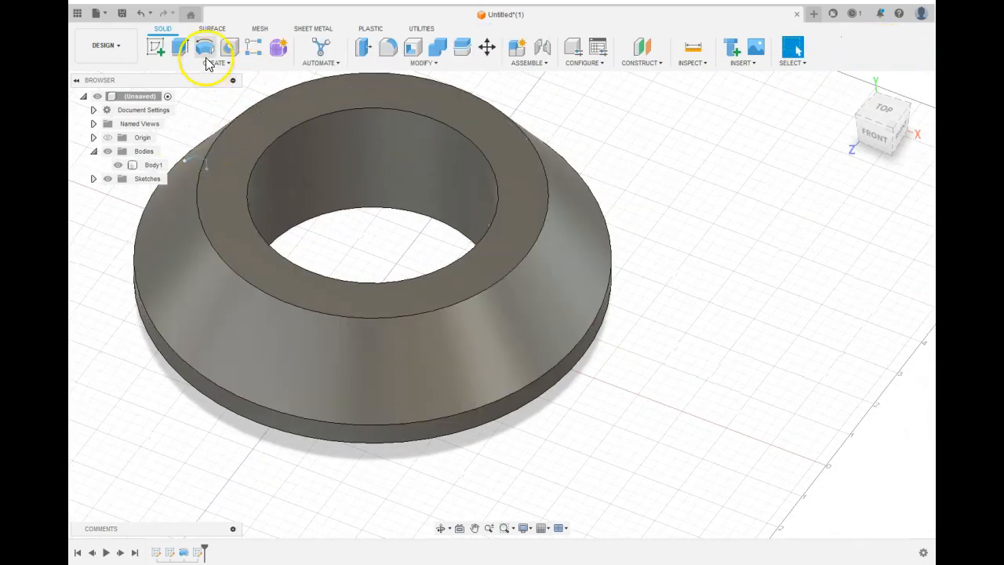
{"action": "right_click", "coordinate": [201, 159]}
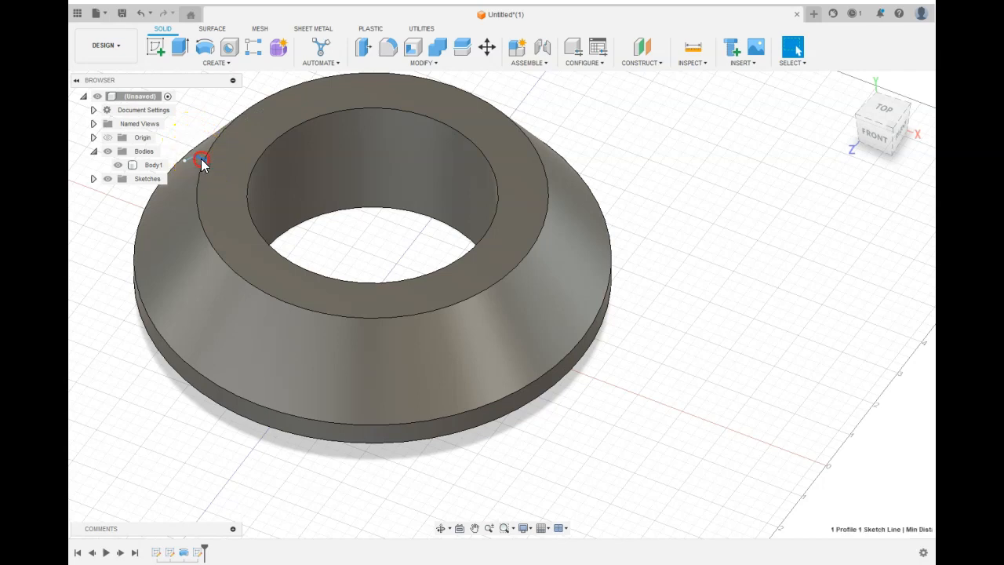
{"action": "left_click", "coordinate": [209, 232]}
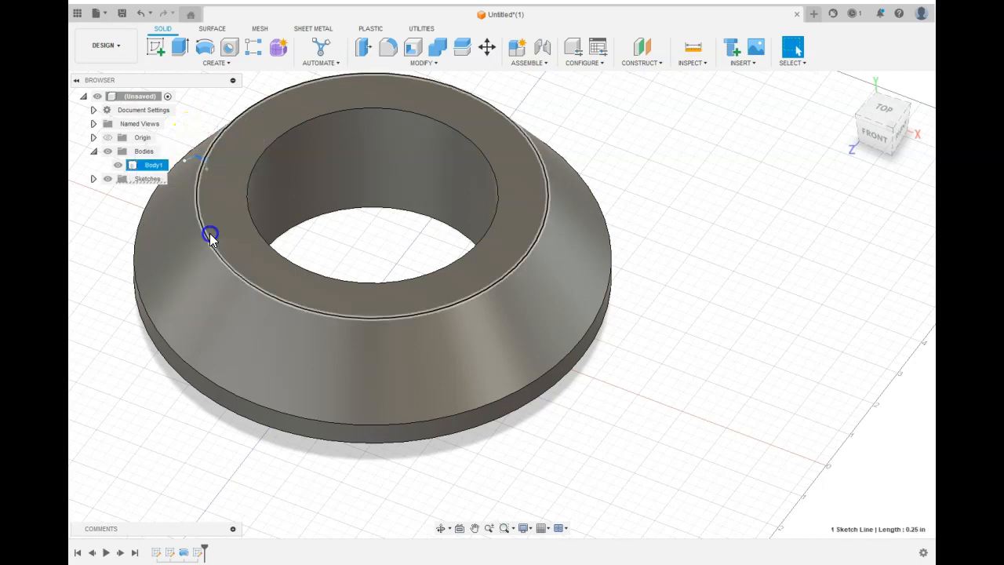
{"action": "left_click", "coordinate": [197, 67]}
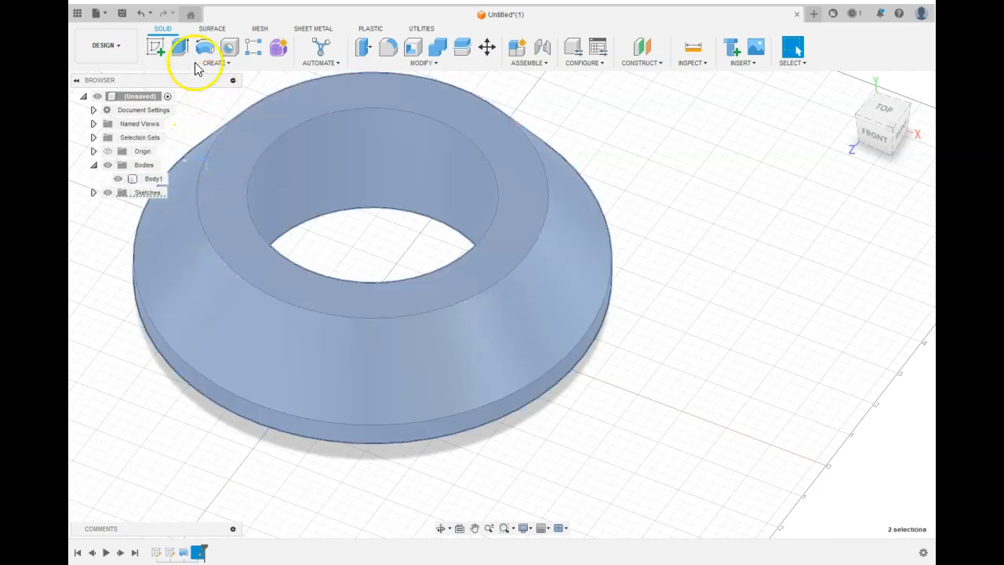
{"action": "left_click", "coordinate": [148, 17]}
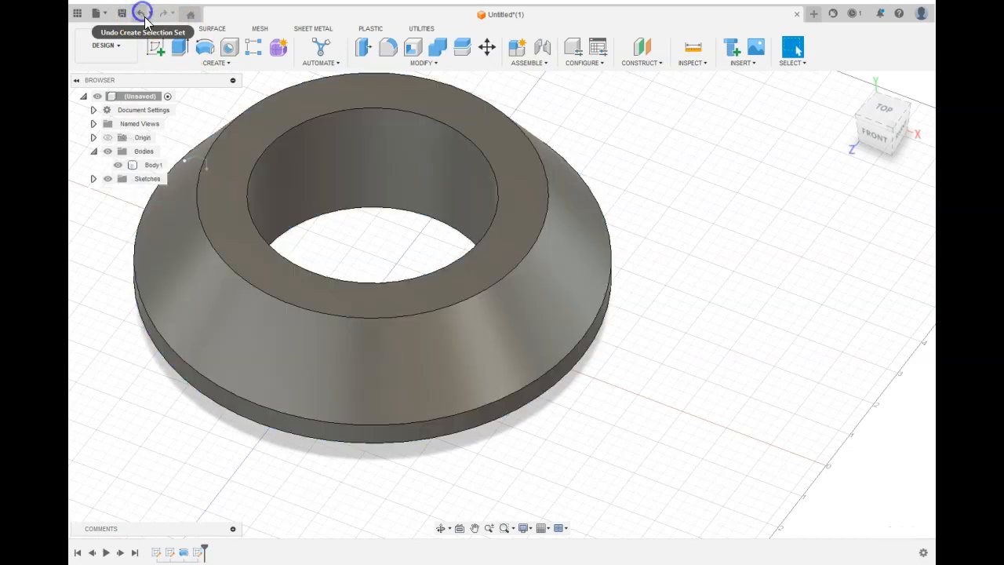
Reopen the groove sketch, close its outline with the missing line along the lower side, and finish the sketch
{"action": "left_click", "coordinate": [202, 158]}
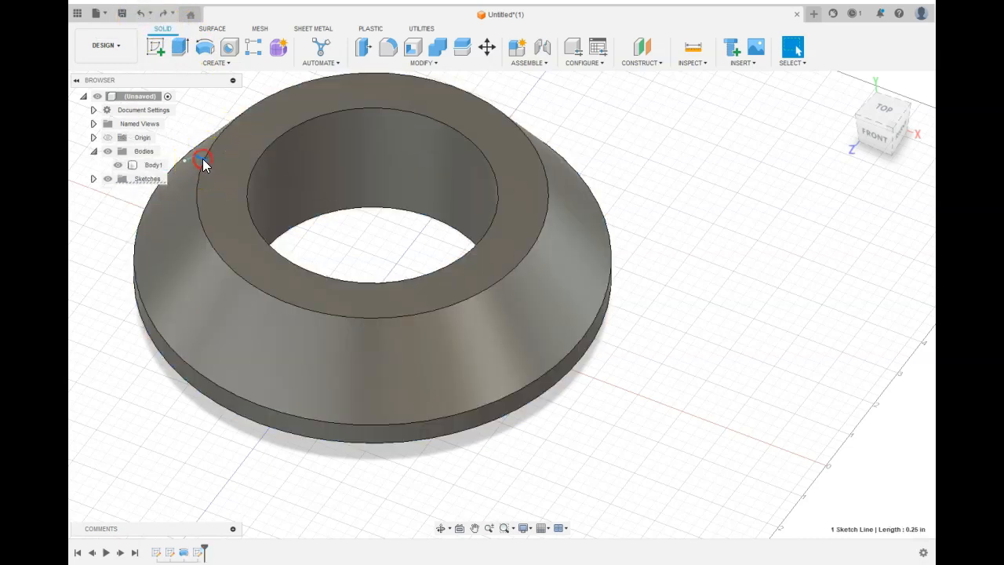
{"action": "right_click", "coordinate": [203, 158]}
{"action": "left_click", "coordinate": [210, 239]}
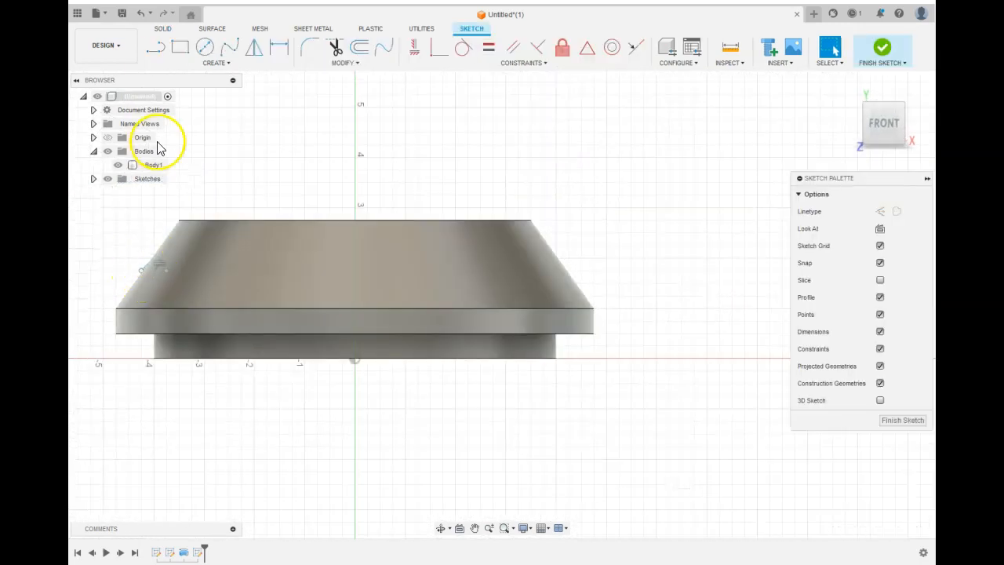
{"action": "left_click", "coordinate": [155, 47]}
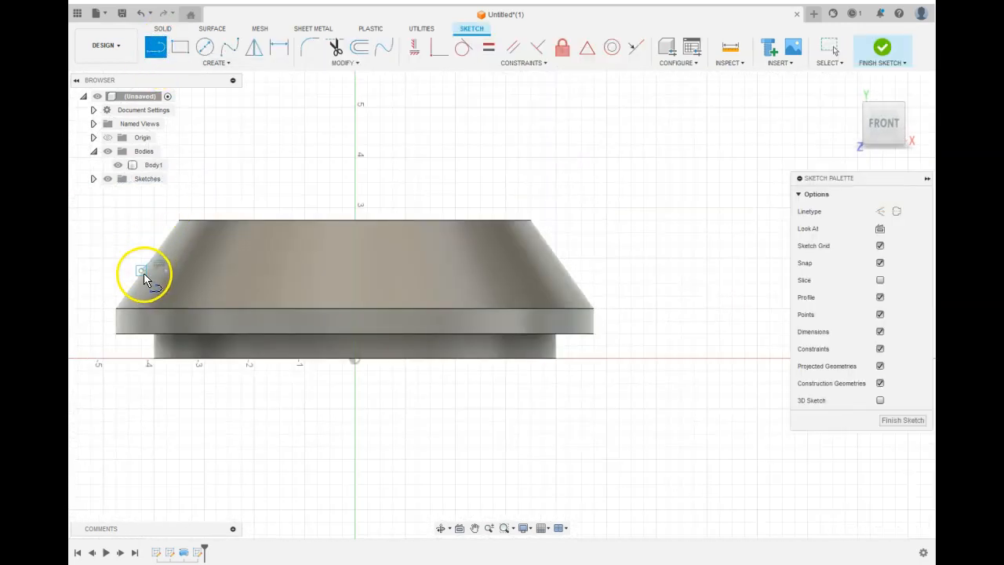
{"action": "left_click", "coordinate": [156, 276]}
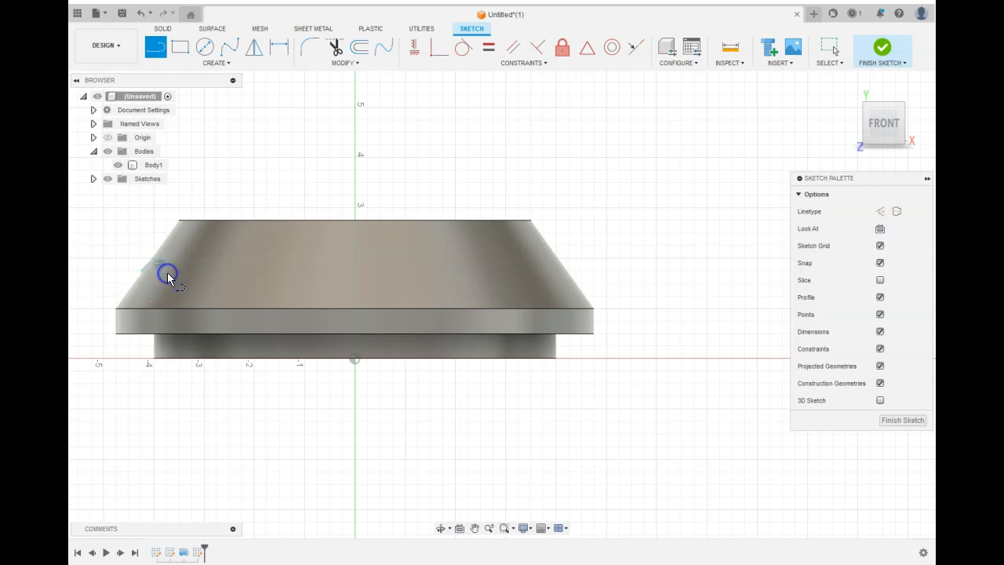
{"action": "left_click", "coordinate": [883, 48]}
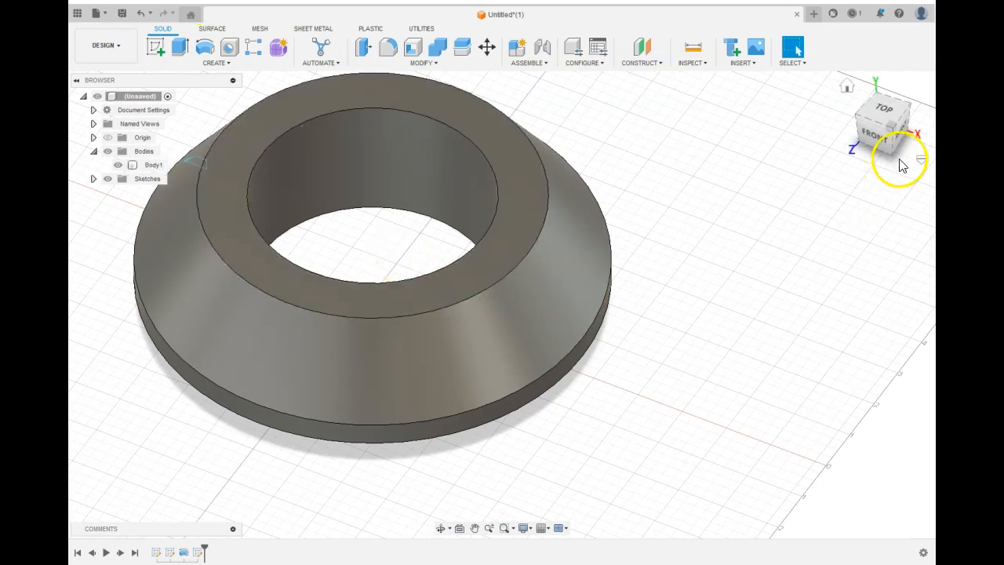
Revolve the small groove profile about the origin Y axis with Full extent as a Cut into the ring
{"action": "left_click", "coordinate": [884, 110]}
{"action": "left_click_drag", "start_coordinate": [912, 139], "coordinate": [914, 111]}
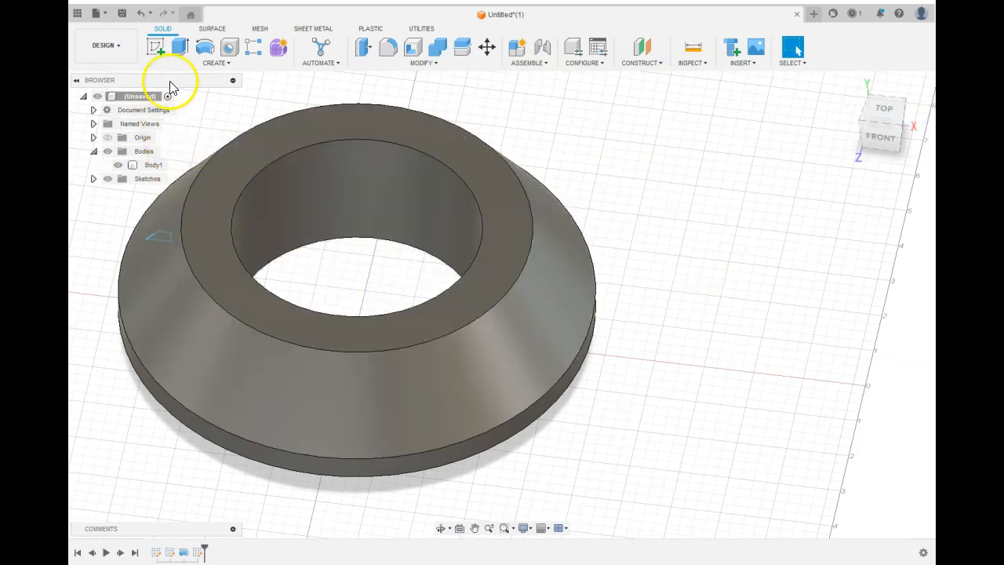
{"action": "left_click", "coordinate": [205, 49]}
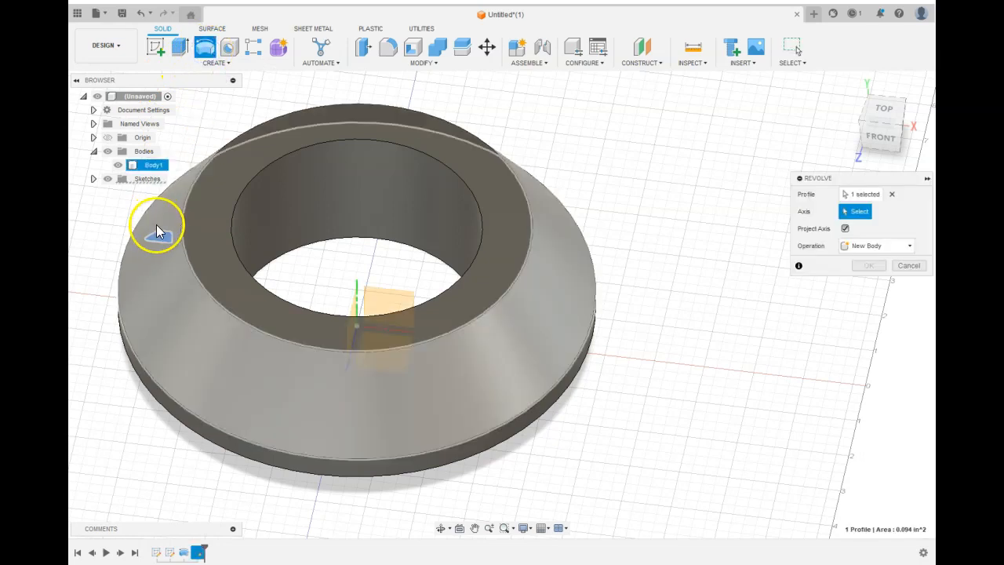
{"action": "left_click", "coordinate": [162, 245]}
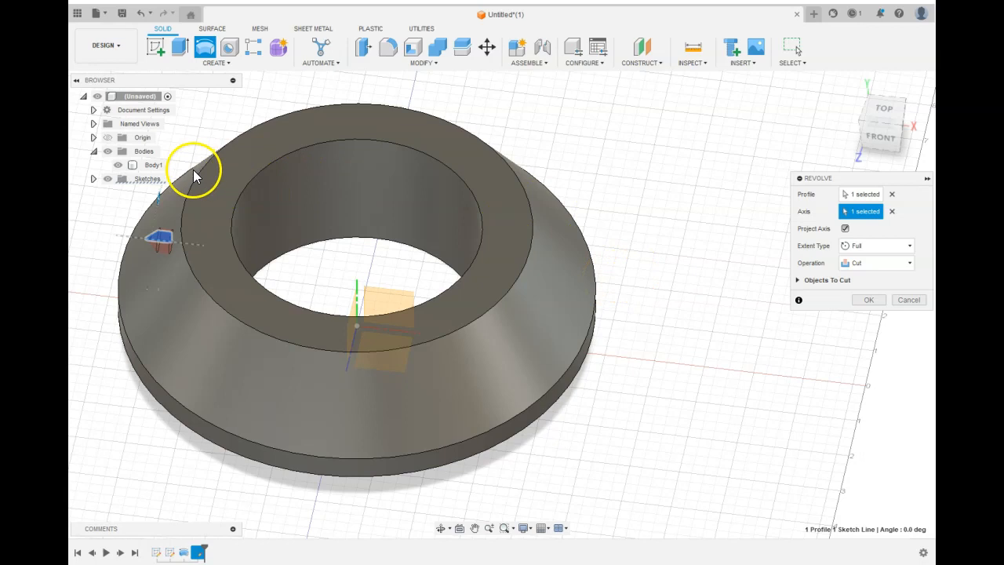
{"action": "left_click", "coordinate": [891, 213]}
{"action": "left_click", "coordinate": [357, 293]}
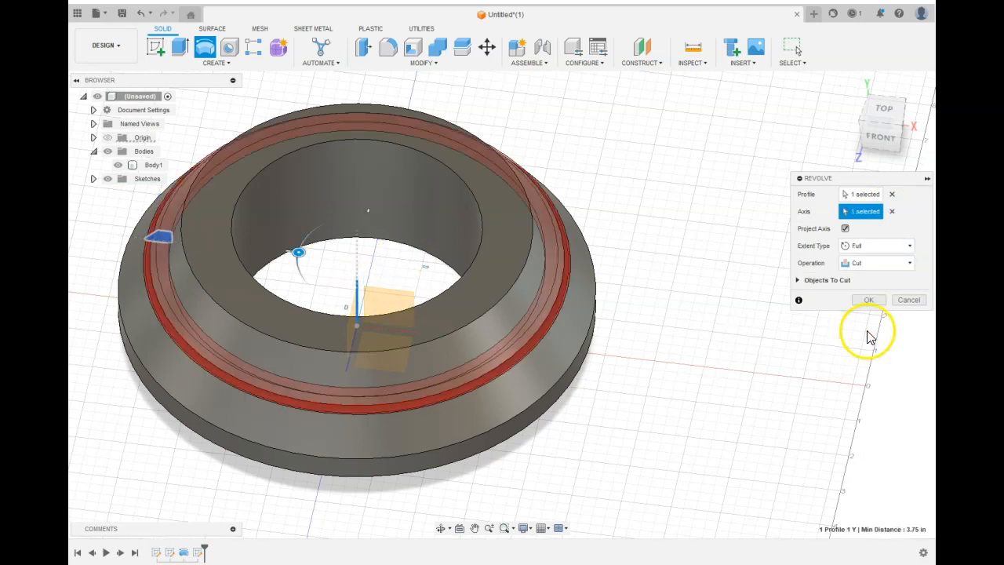
{"action": "left_click", "coordinate": [869, 300]}
{"action": "mouse_move", "coordinate": [883, 144]}
{"action": "left_mouse_down"}
{"action": "mouse_move", "coordinate": [829, 102]}
{"action": "mouse_move", "coordinate": [915, 120]}
{"action": "mouse_move", "coordinate": [923, 111]}
{"action": "left_mouse_up"}
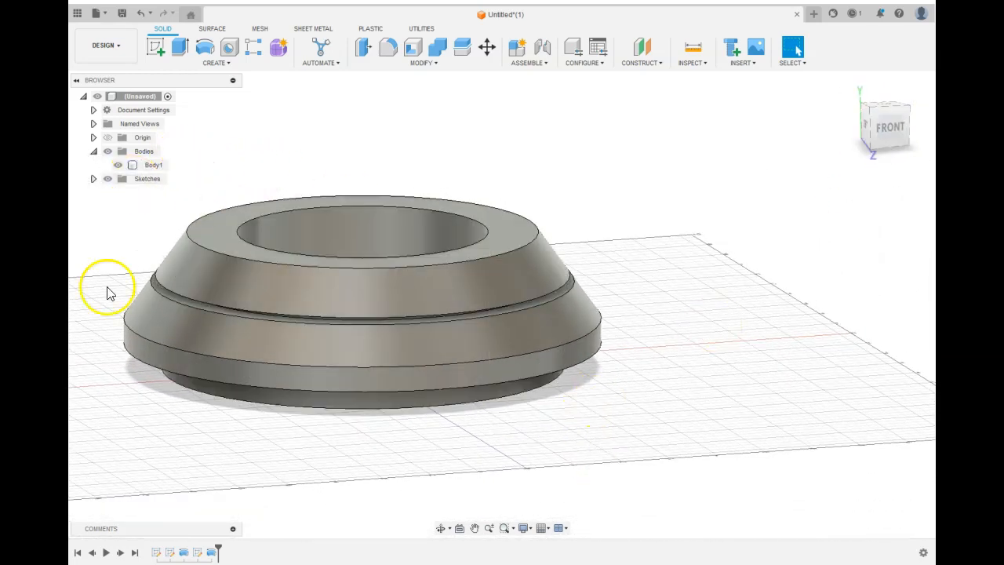
{"action": "left_click", "coordinate": [347, 374]}
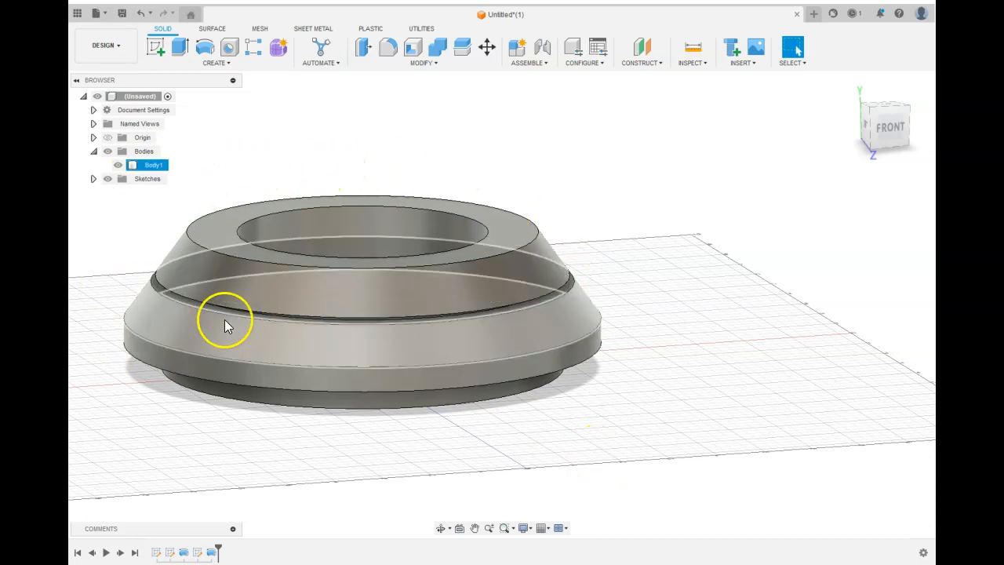
{"action": "left_click", "coordinate": [414, 128]}
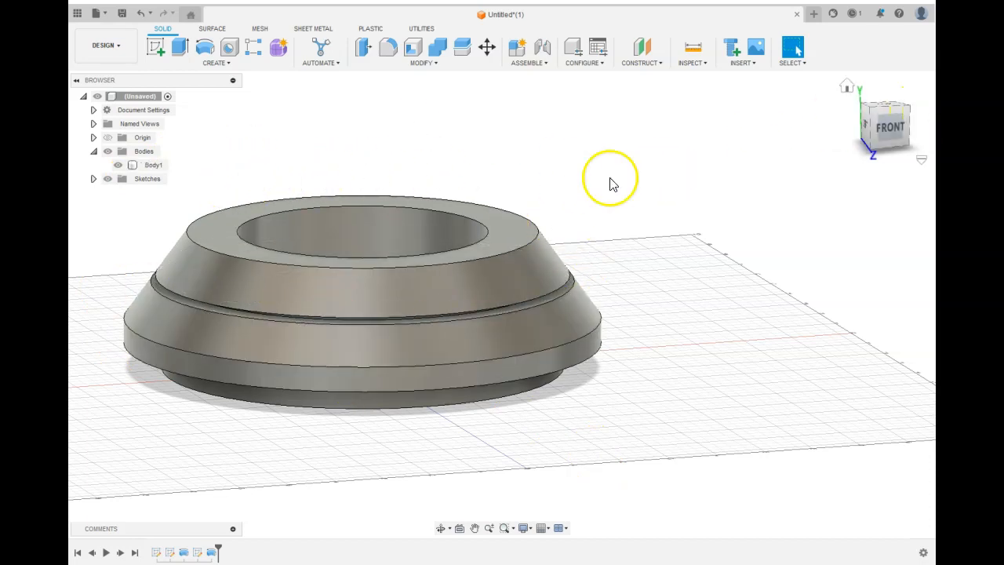
{"action": "left_click", "coordinate": [277, 217]}
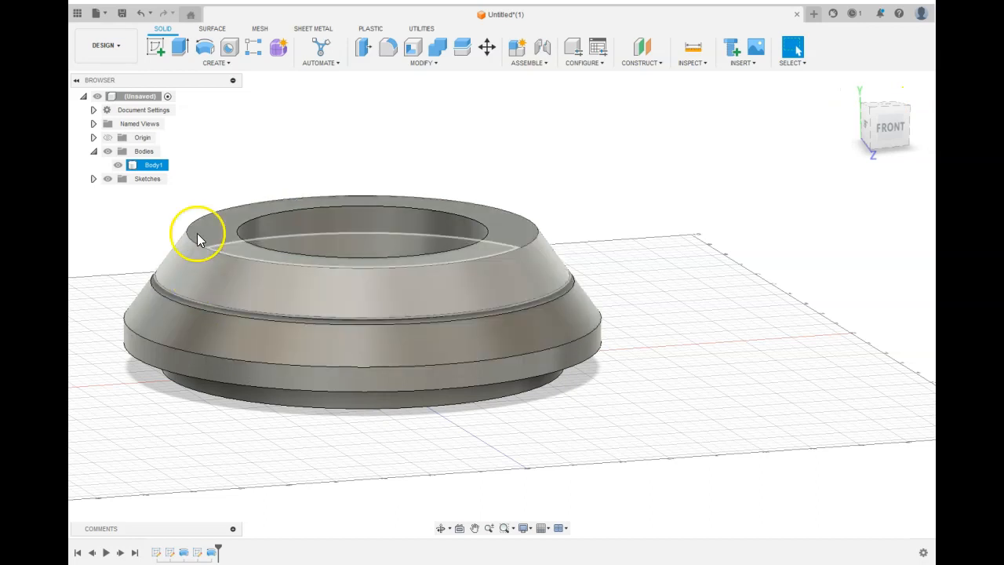